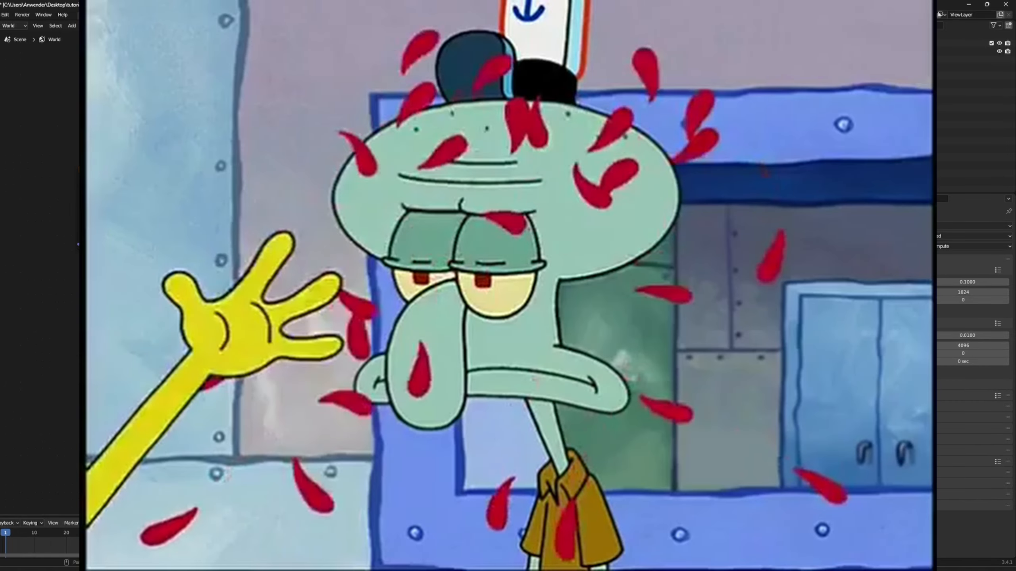
Step: Switch the shader editor to object shading, create a new material for the dragon, and space its Principled BSDF away from the output
{"action": "left_click", "coordinate": [16, 26]}
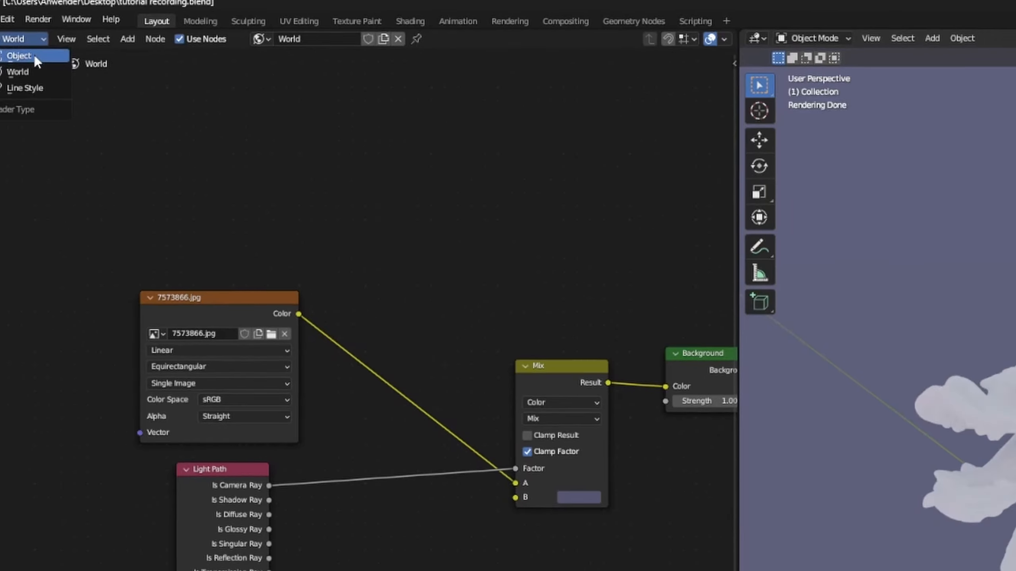
{"action": "left_click", "coordinate": [16, 35]}
{"action": "left_click", "coordinate": [703, 236]}
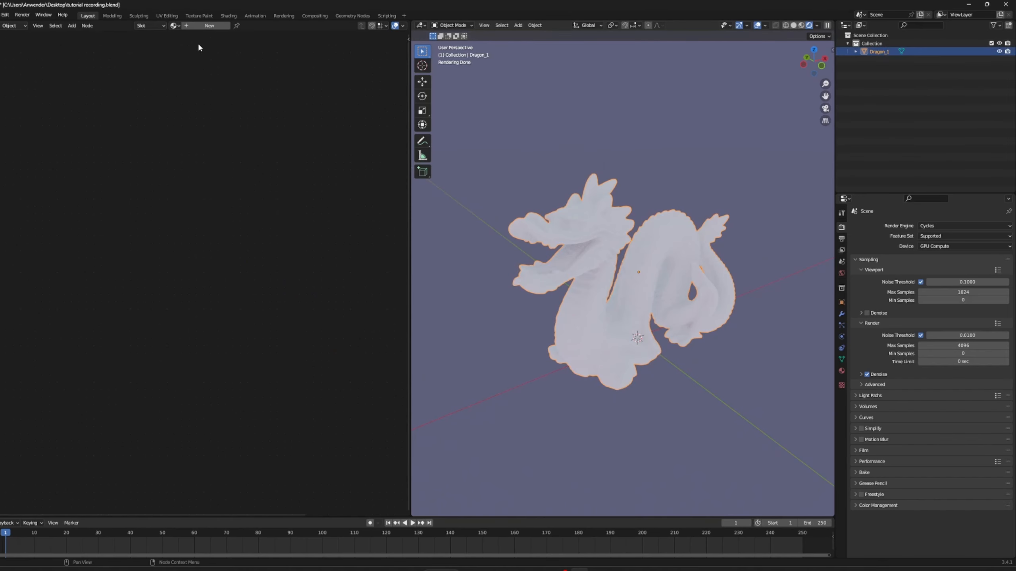
{"action": "left_click", "coordinate": [214, 26]}
{"action": "key", "text": "Home"}
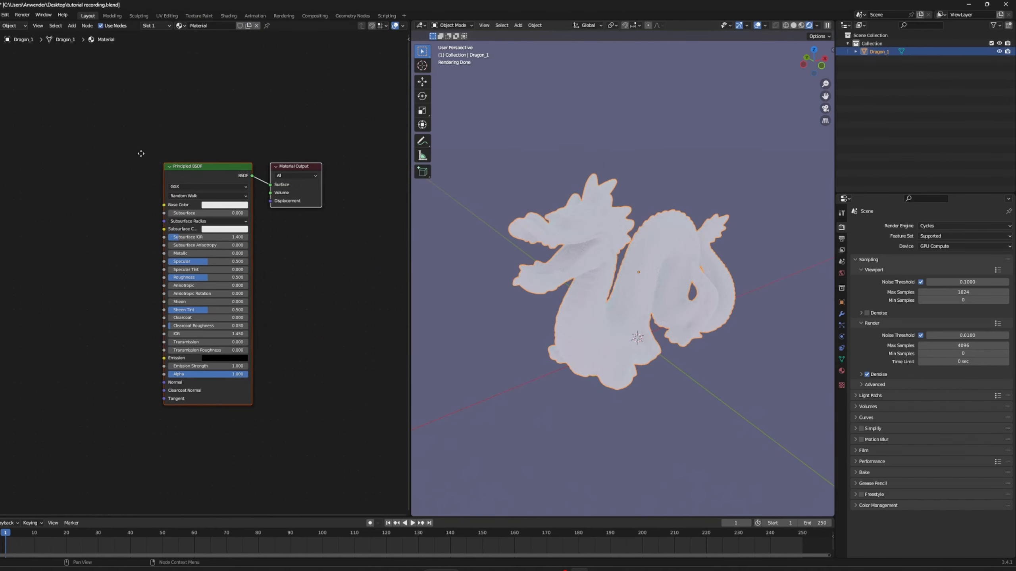
{"action": "left_click_drag", "start_coordinate": [179, 175], "coordinate": [141, 183]}
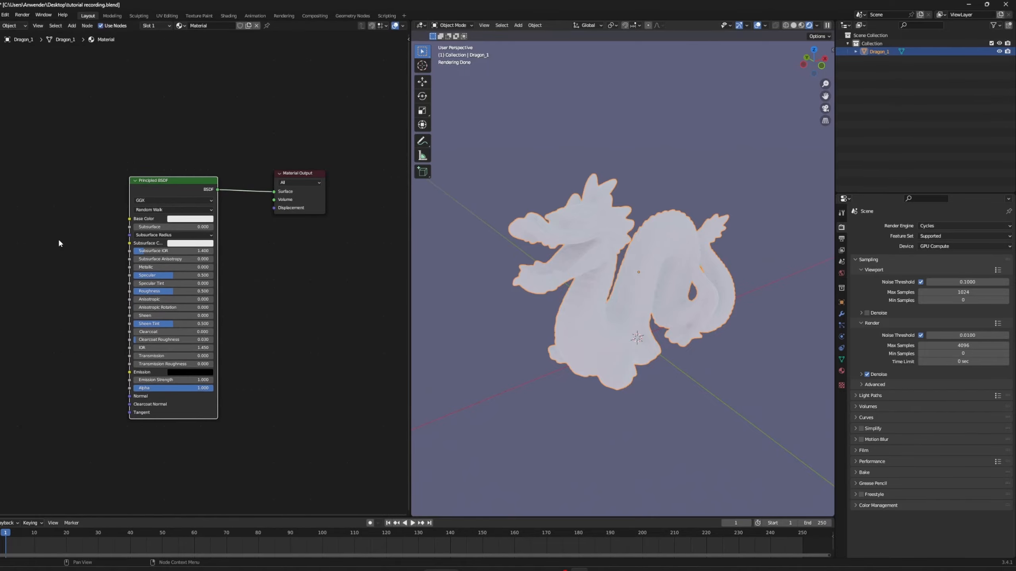
{"action": "middle_click_drag", "start_coordinate": [61, 239], "coordinate": [92, 232]}
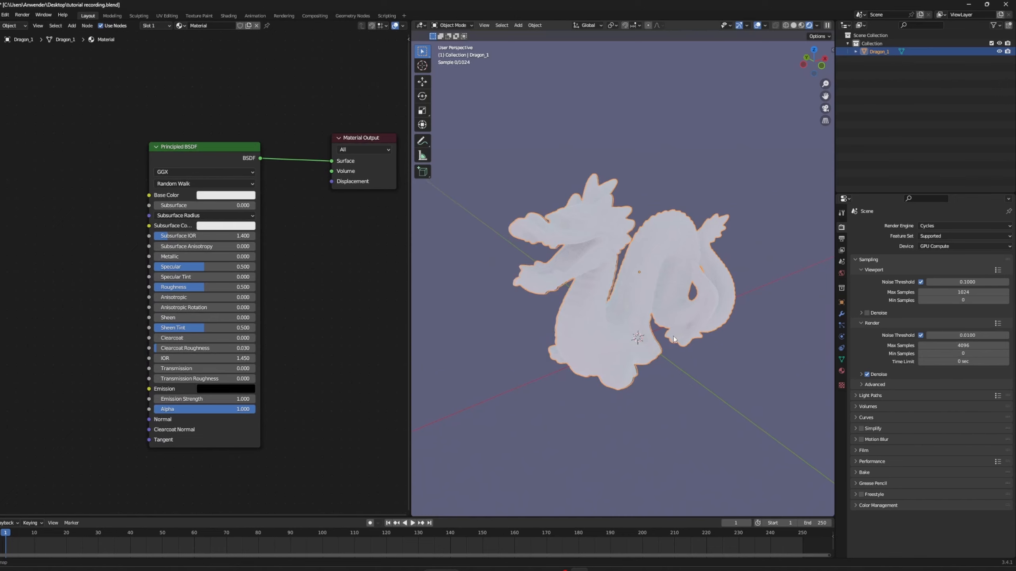
Step: Make the dragon's Principled BSDF glass-like by setting Transmission to 1.000 and Roughness to 0.000
{"action": "mouse_move", "coordinate": [674, 340]}
{"action": "middle_mouse_down"}
{"action": "mouse_move", "coordinate": [692, 333]}
{"action": "mouse_move", "coordinate": [675, 335]}
{"action": "middle_mouse_up"}
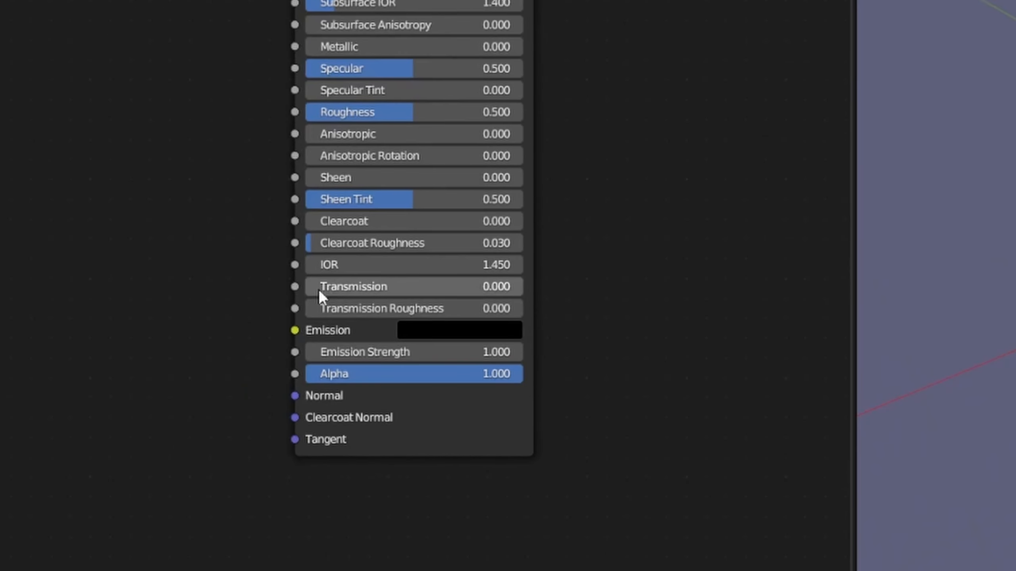
{"action": "left_click_drag", "start_coordinate": [160, 369], "coordinate": [184, 368]}
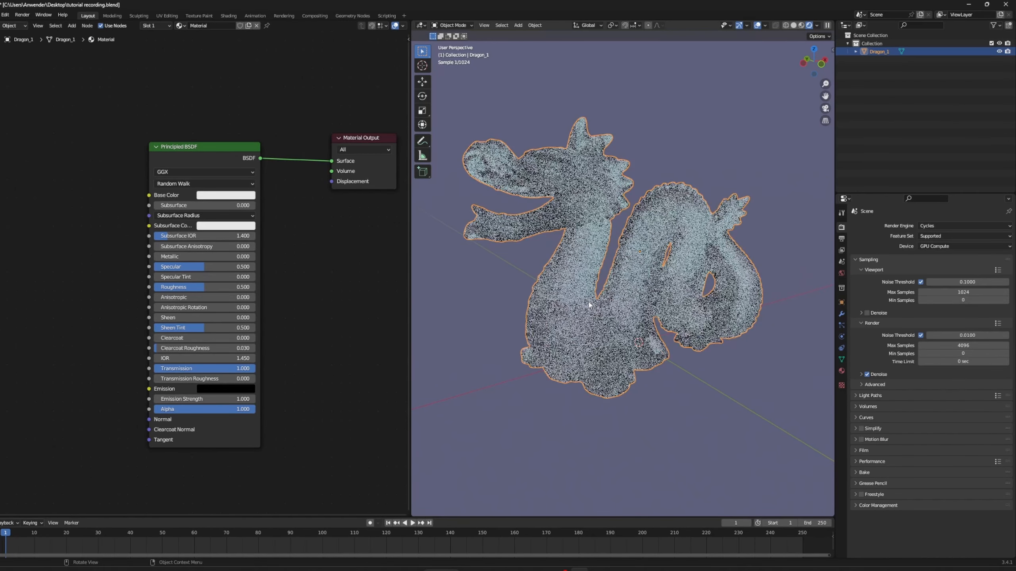
{"action": "middle_click_drag", "start_coordinate": [589, 301], "coordinate": [600, 306]}
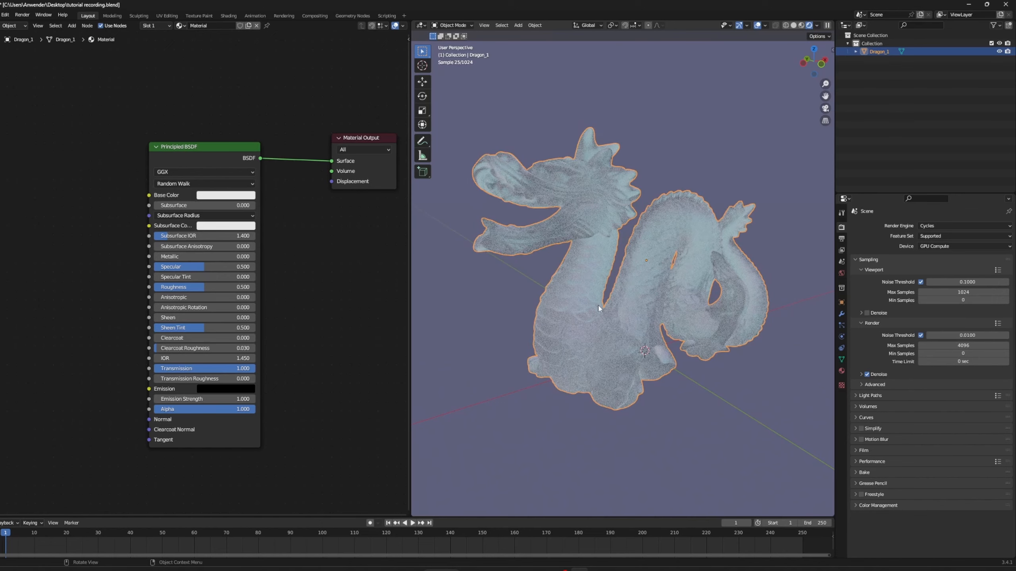
{"action": "middle_click_drag", "start_coordinate": [302, 315], "coordinate": [308, 318]}
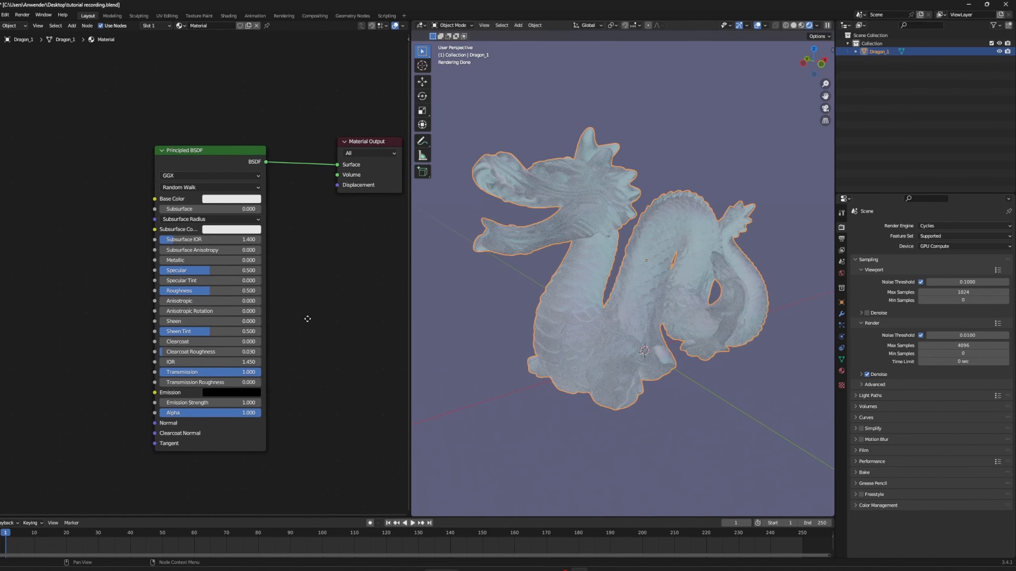
{"action": "left_click_drag", "start_coordinate": [226, 289], "coordinate": [225, 289]}
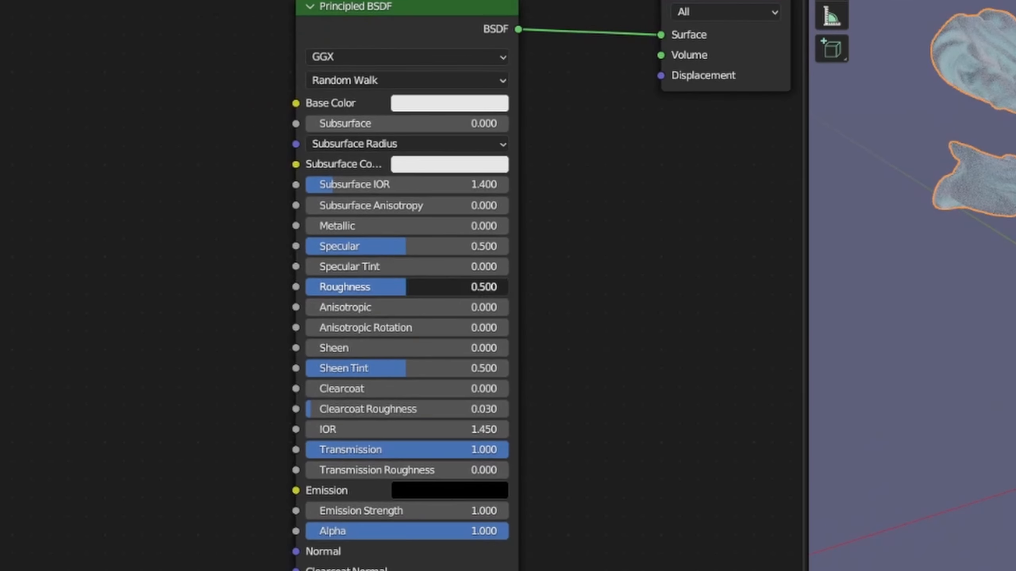
{"action": "left_click_drag", "start_coordinate": [406, 287], "coordinate": [301, 287]}
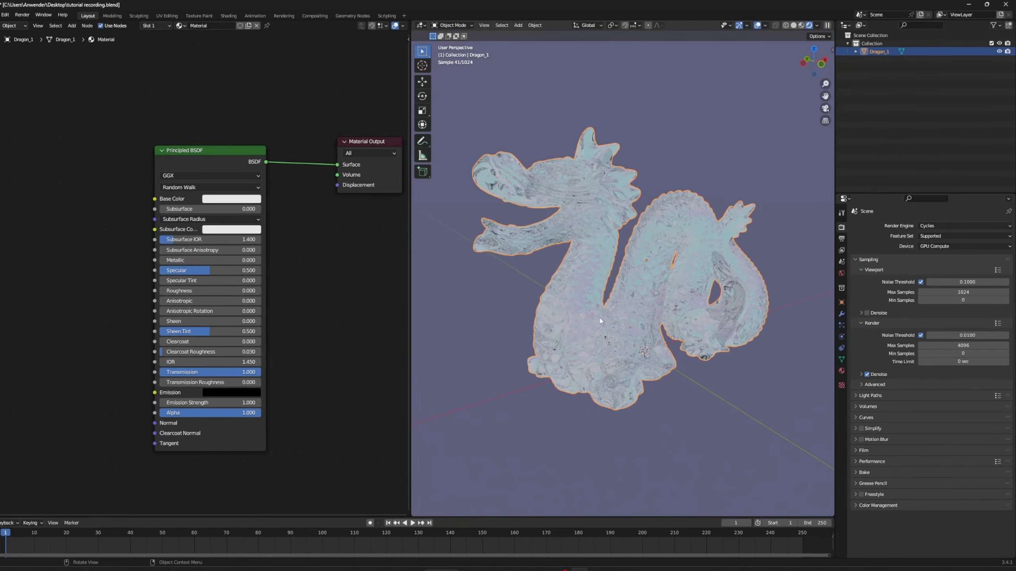
{"action": "middle_click_drag", "start_coordinate": [600, 318], "coordinate": [636, 352]}
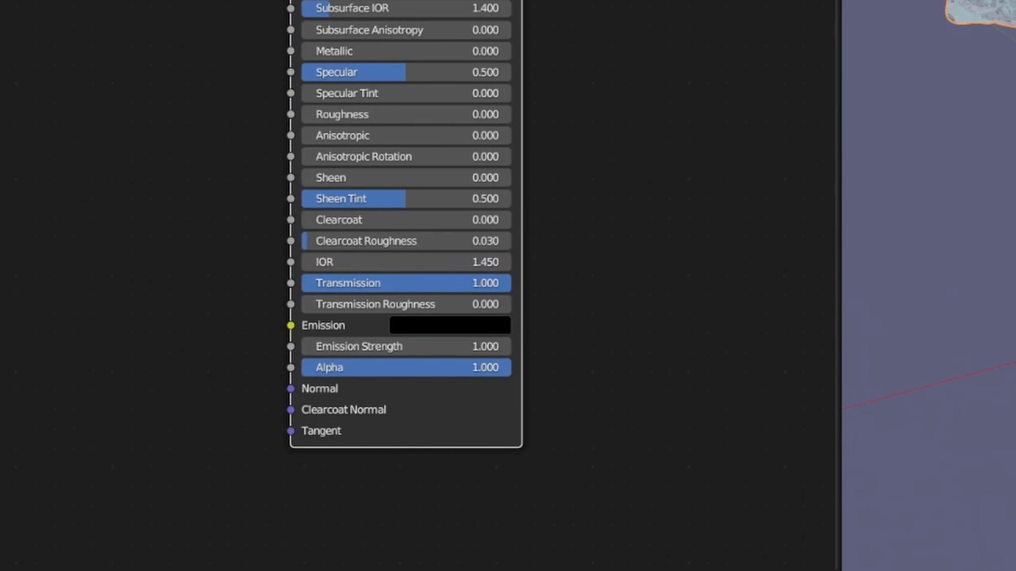
Step: Try IOR values of 0.460, 2.250 and 1.000 on the dragon's glass material to compare the refraction
{"action": "left_click_drag", "start_coordinate": [393, 265], "coordinate": [336, 265]}
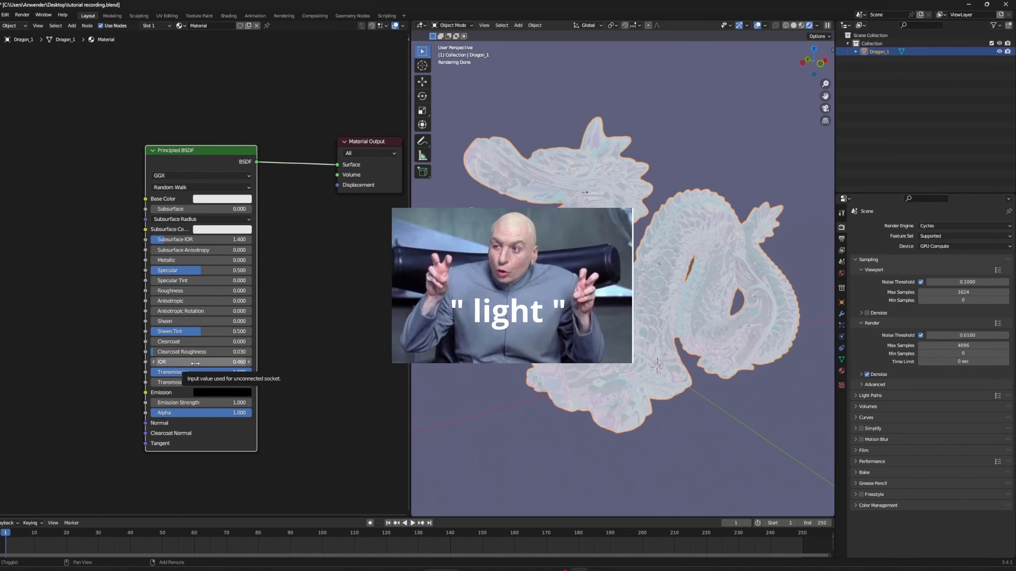
{"action": "left_click_drag", "start_coordinate": [195, 364], "coordinate": [244, 363]}
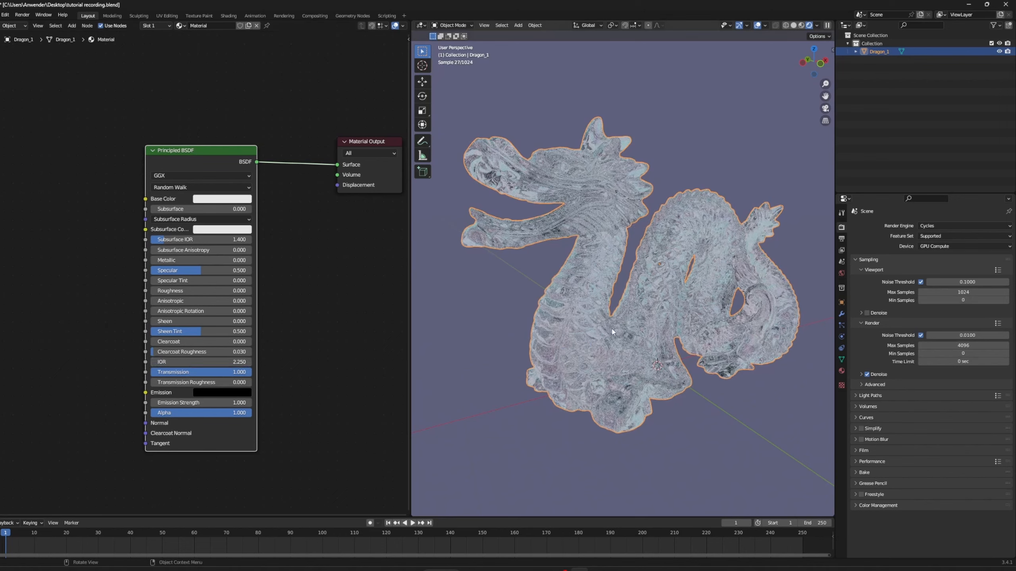
{"action": "middle_click_drag", "start_coordinate": [633, 342], "coordinate": [642, 351]}
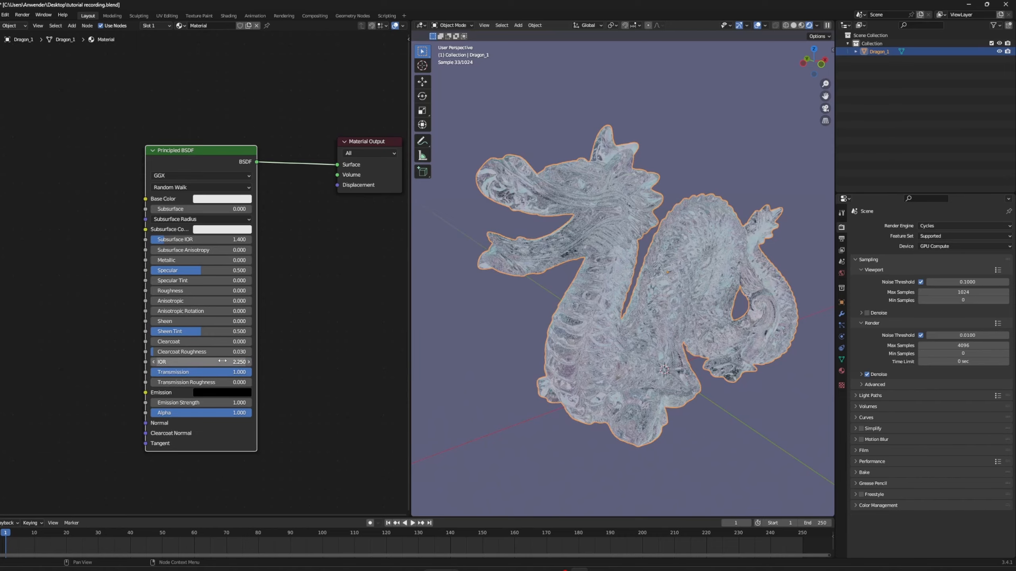
{"action": "key", "text": "Return"}
{"action": "middle_click_drag", "start_coordinate": [608, 352], "coordinate": [596, 332]}
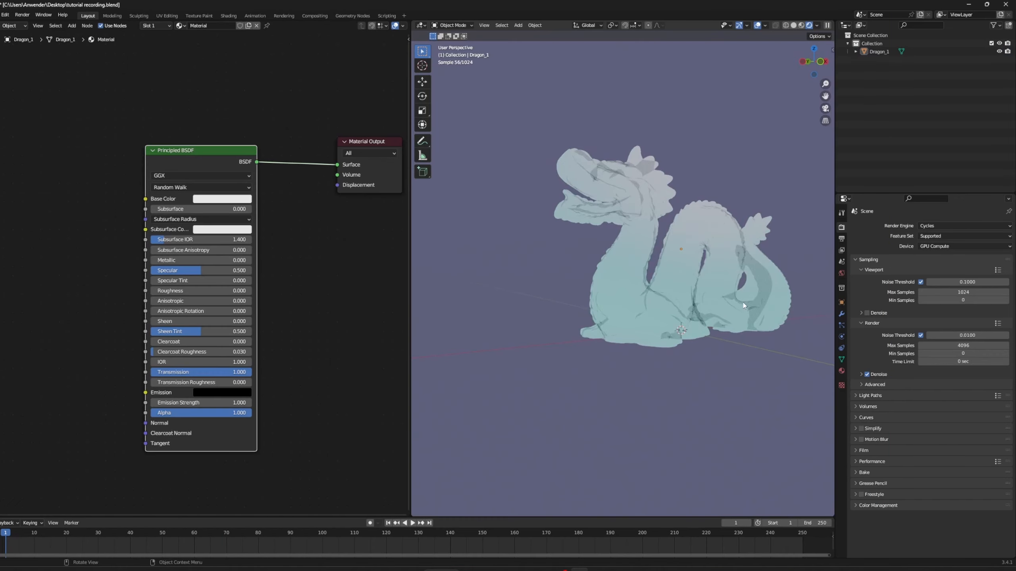
{"action": "middle_click_drag", "start_coordinate": [689, 301], "coordinate": [673, 299]}
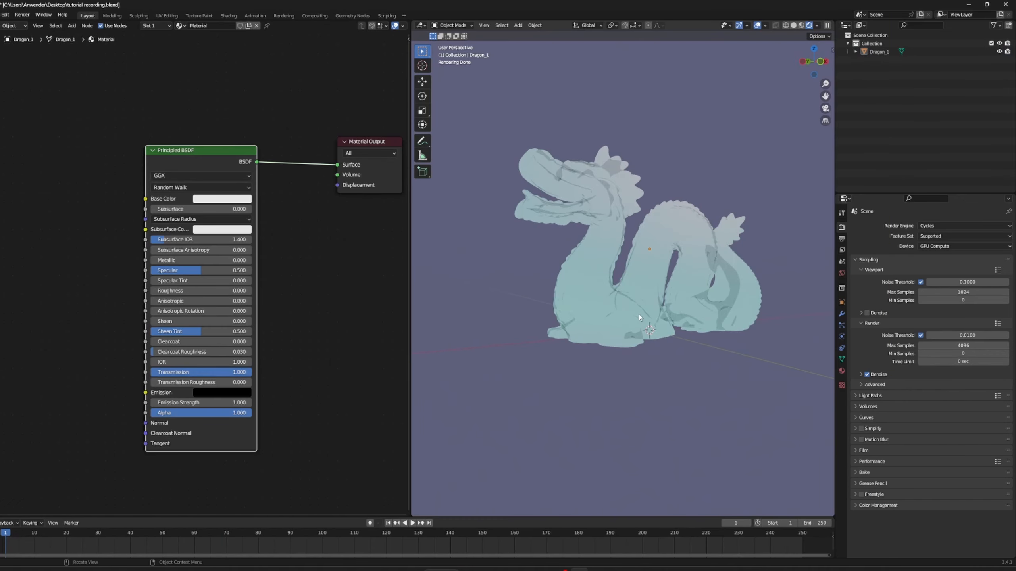
{"action": "scroll", "coordinate": [623, 335], "scroll_direction": "up", "scroll_amount": 1}
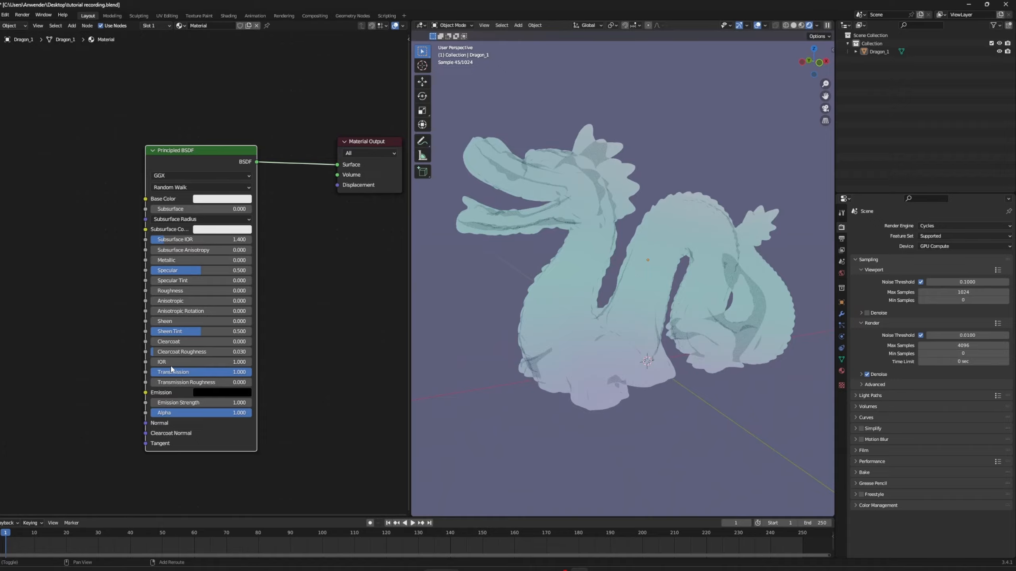
Step: Set the IOR of the dragon's Principled BSDF to 1.600
{"action": "mouse_move", "coordinate": [171, 369]}
{"action": "left_mouse_down"}
{"action": "mouse_move", "coordinate": [248, 368]}
{"action": "mouse_move", "coordinate": [181, 362]}
{"action": "left_mouse_up"}
{"action": "middle_click_drag", "start_coordinate": [670, 324], "coordinate": [620, 318]}
{"action": "middle_click_drag", "start_coordinate": [324, 308], "coordinate": [334, 326]}
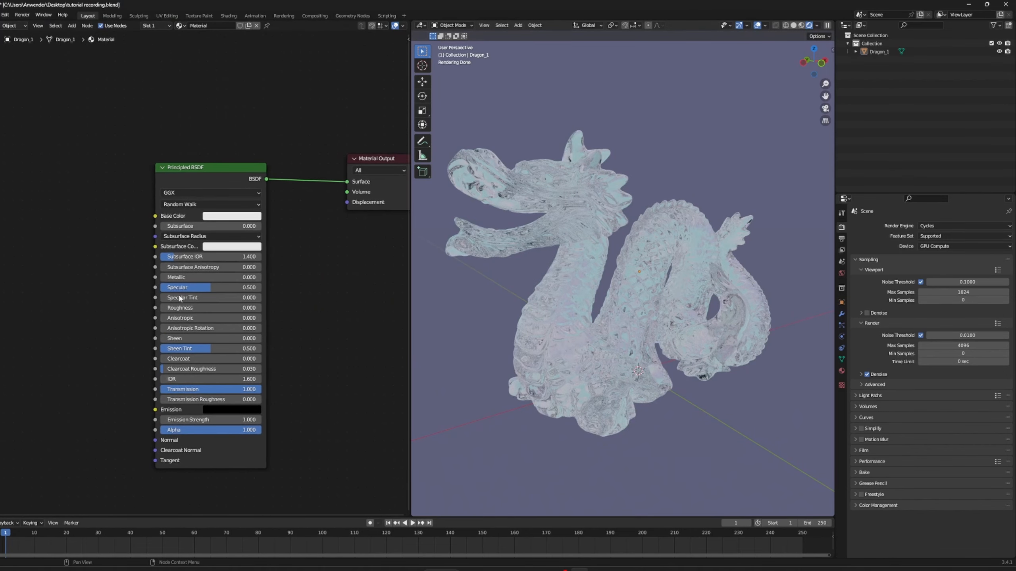
Step: Add a Fresnel node to the dragon's material, ahead of the Principled BSDF
{"action": "middle_click_drag", "start_coordinate": [81, 274], "coordinate": [139, 284]}
{"action": "key", "text": "F3"}
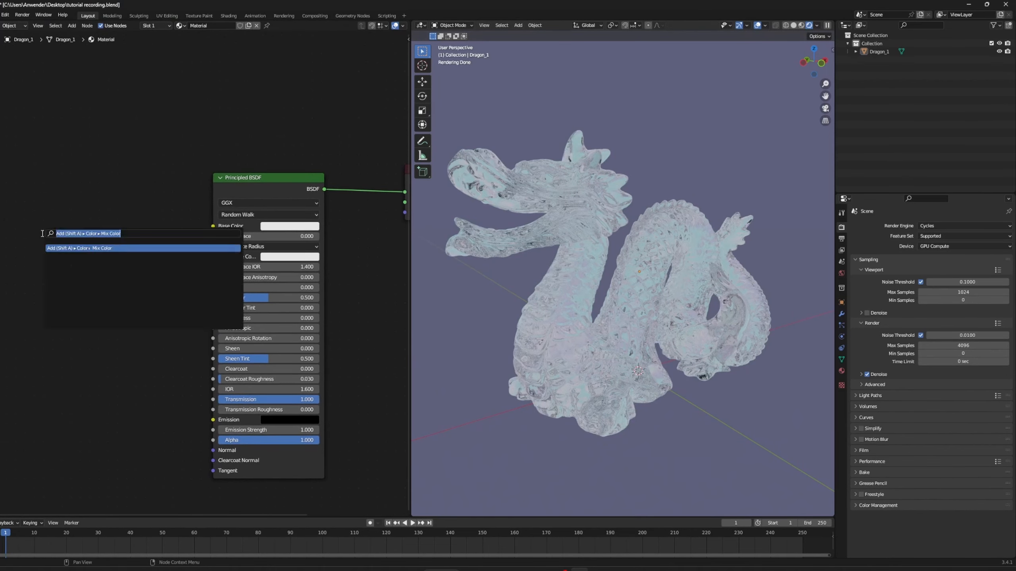
{"action": "type", "text": "fre"}
{"action": "key", "text": "Return"}
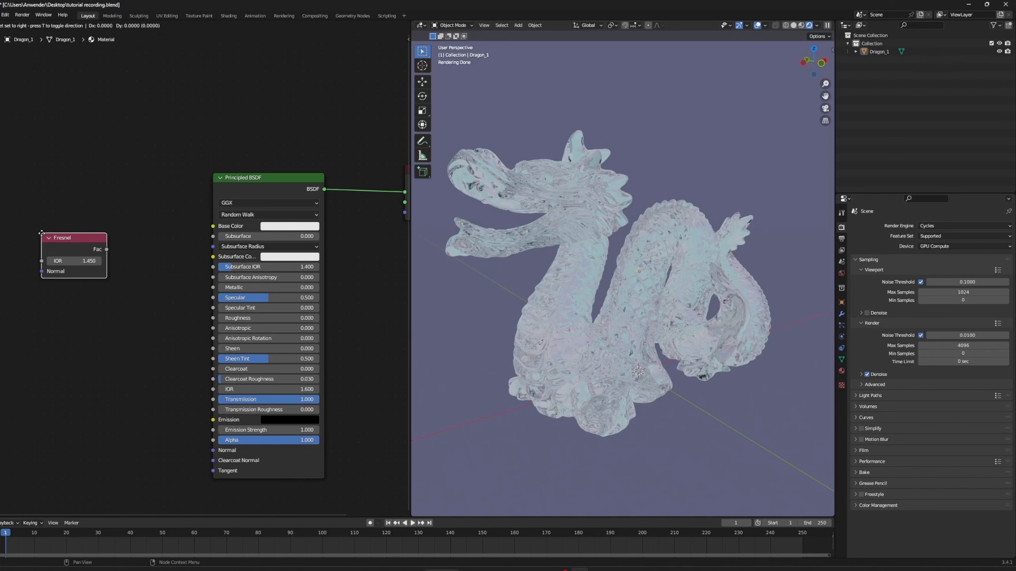
{"action": "left_click", "coordinate": [70, 200]}
Step: Add a ColorRamp node beside the Fresnel node and connect the Fresnel Fac output to the ramp's Fac input
{"action": "key", "text": "F3"}
{"action": "type", "text": "co"}
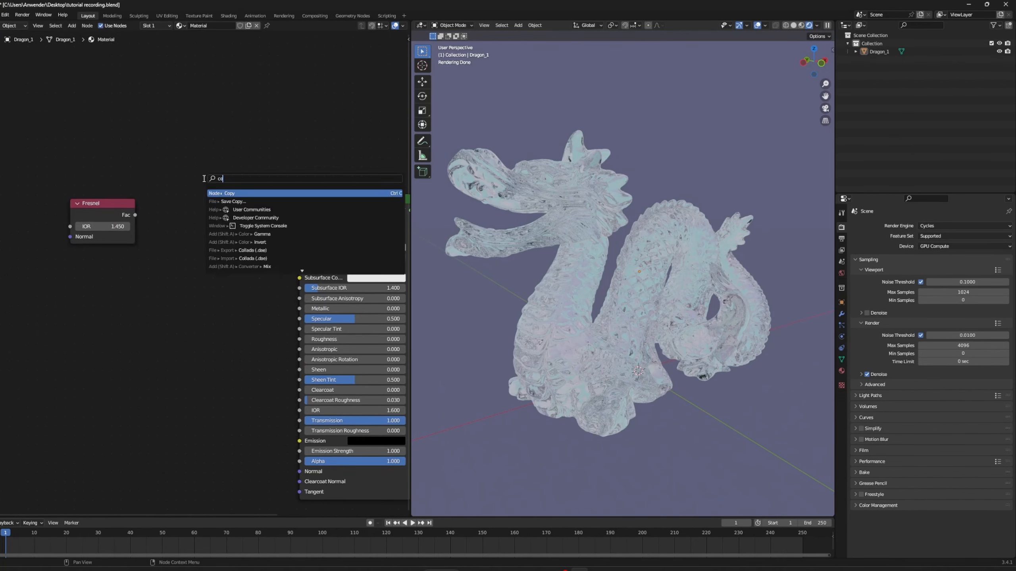
{"action": "type", "text": "lorr"}
{"action": "key", "text": "Return"}
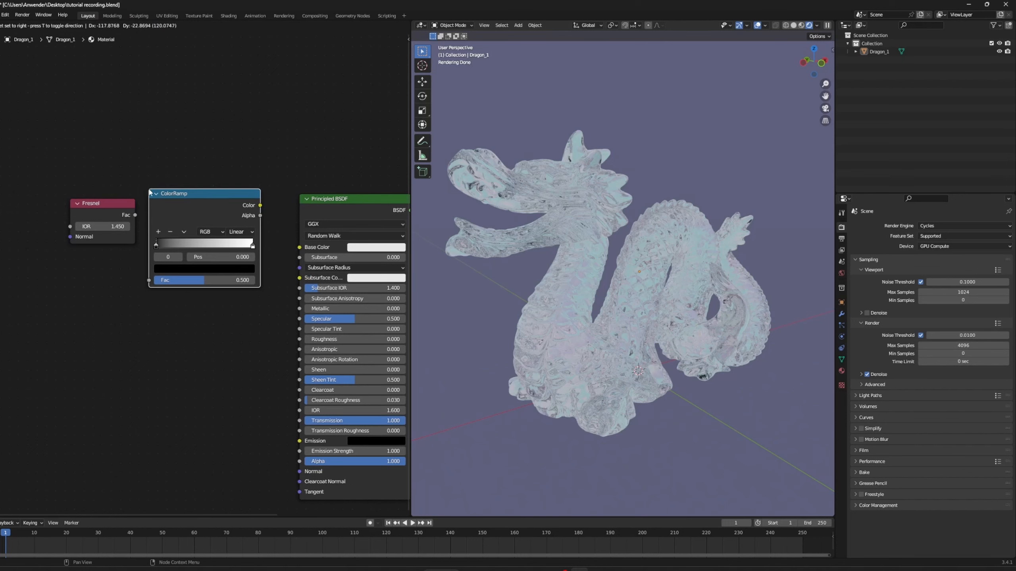
{"action": "left_click", "coordinate": [150, 193]}
{"action": "left_click", "coordinate": [133, 211]}
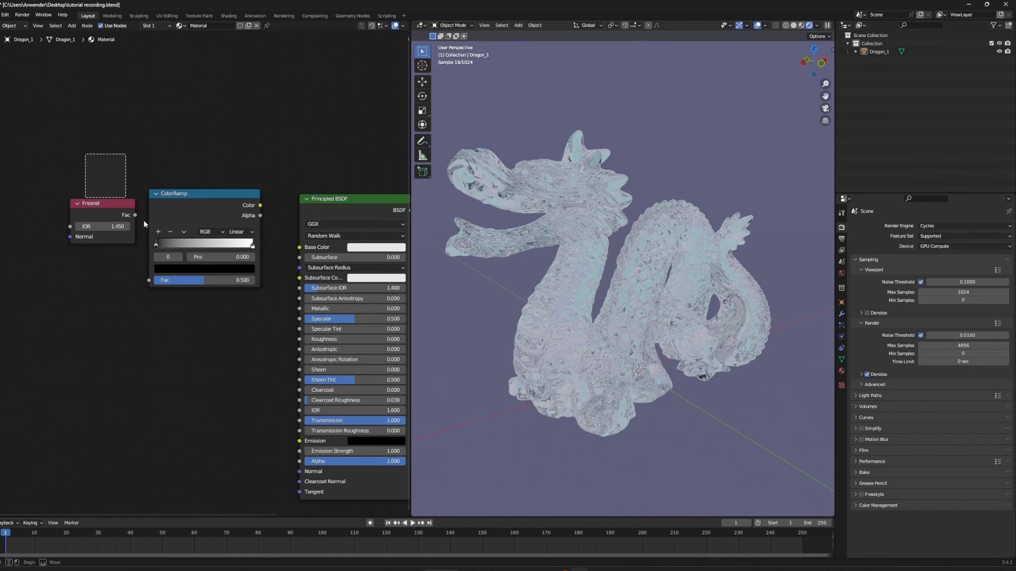
{"action": "left_click_drag", "start_coordinate": [144, 221], "coordinate": [157, 218]}
{"action": "key", "text": "g"}
{"action": "left_click", "coordinate": [128, 203]}
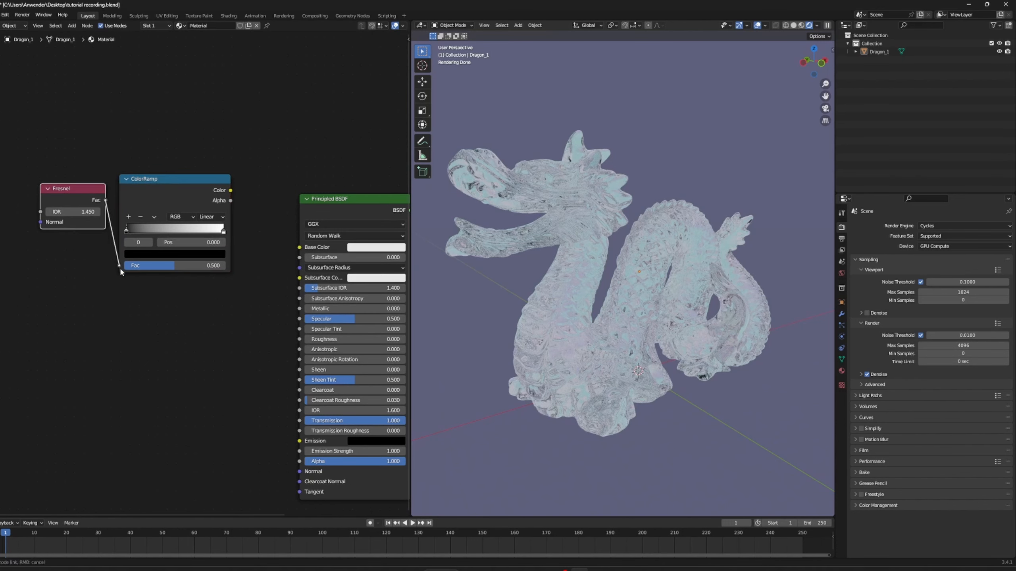
{"action": "left_click_drag", "start_coordinate": [120, 269], "coordinate": [121, 268]}
Step: Move the Principled BSDF out of the way, bring the Material Output closer, and connect the ColorRamp's Color to its Surface input
{"action": "middle_click_drag", "start_coordinate": [257, 173], "coordinate": [149, 166]}
{"action": "left_click_drag", "start_coordinate": [247, 192], "coordinate": [248, 266]}
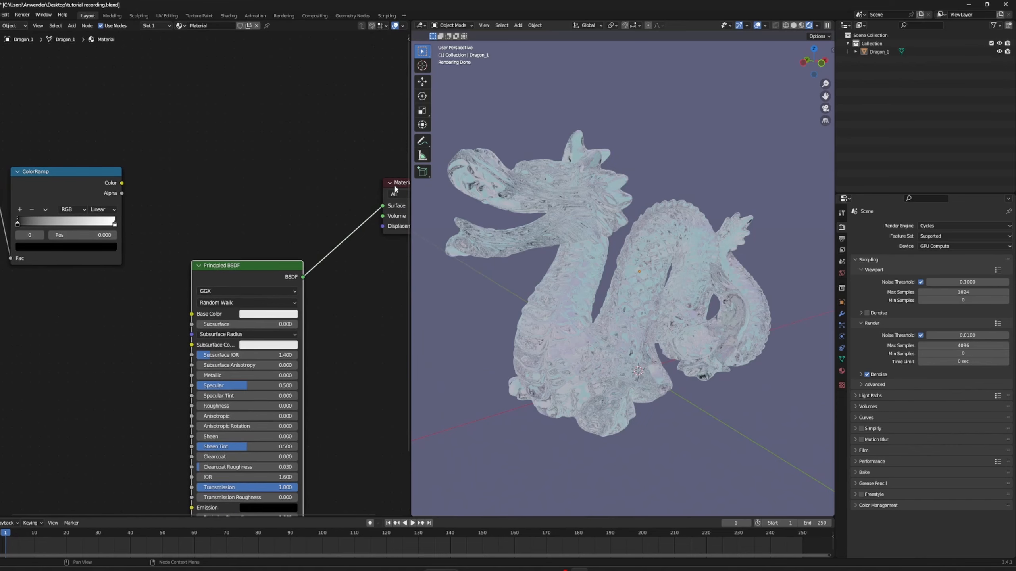
{"action": "left_click_drag", "start_coordinate": [395, 190], "coordinate": [283, 163]}
{"action": "left_click_drag", "start_coordinate": [122, 183], "coordinate": [273, 185]}
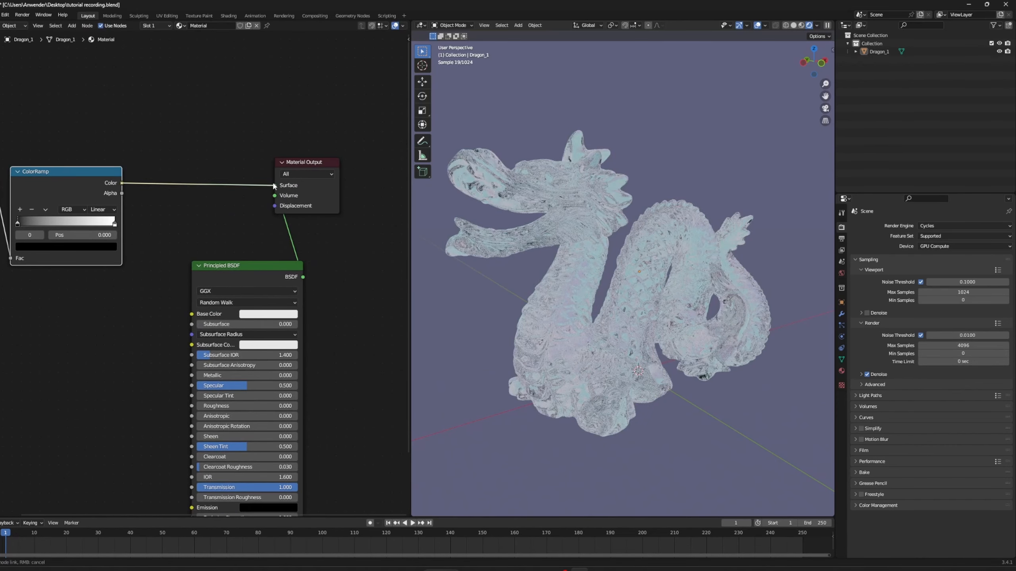
Step: Sharpen the ColorRamp transition by shifting the black stop slightly inward and moving the white stop to position 0.164
{"action": "middle_click_drag", "start_coordinate": [185, 234], "coordinate": [302, 244]}
{"action": "scroll", "coordinate": [155, 312], "scroll_direction": "up", "scroll_amount": 1}
{"action": "middle_click_drag", "start_coordinate": [113, 292], "coordinate": [141, 349]}
{"action": "scroll", "coordinate": [233, 356], "scroll_direction": "up", "scroll_amount": 1}
{"action": "middle_click_drag", "start_coordinate": [231, 358], "coordinate": [220, 362]}
{"action": "left_click_drag", "start_coordinate": [181, 210], "coordinate": [194, 208]}
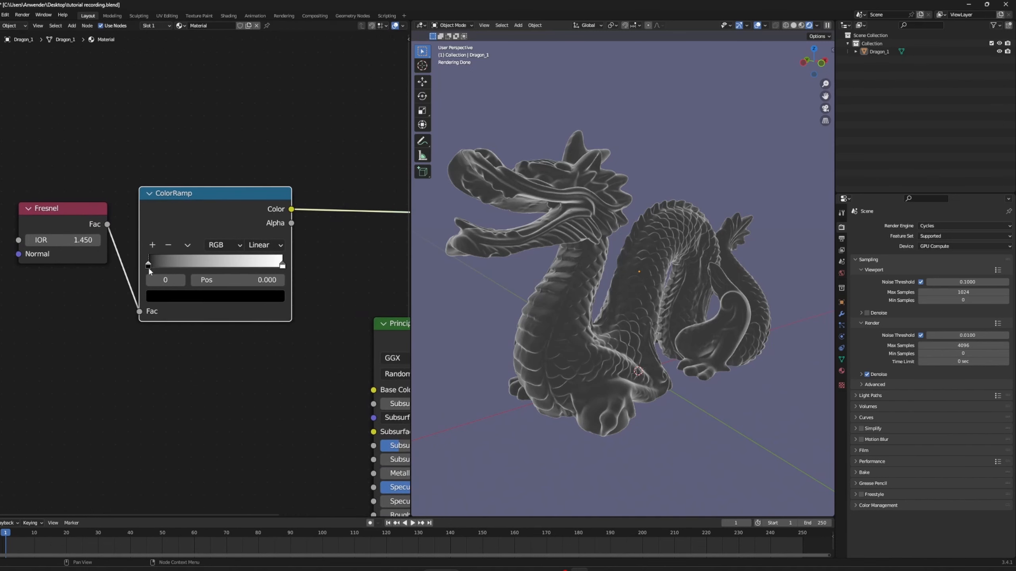
{"action": "left_click_drag", "start_coordinate": [151, 265], "coordinate": [160, 265]}
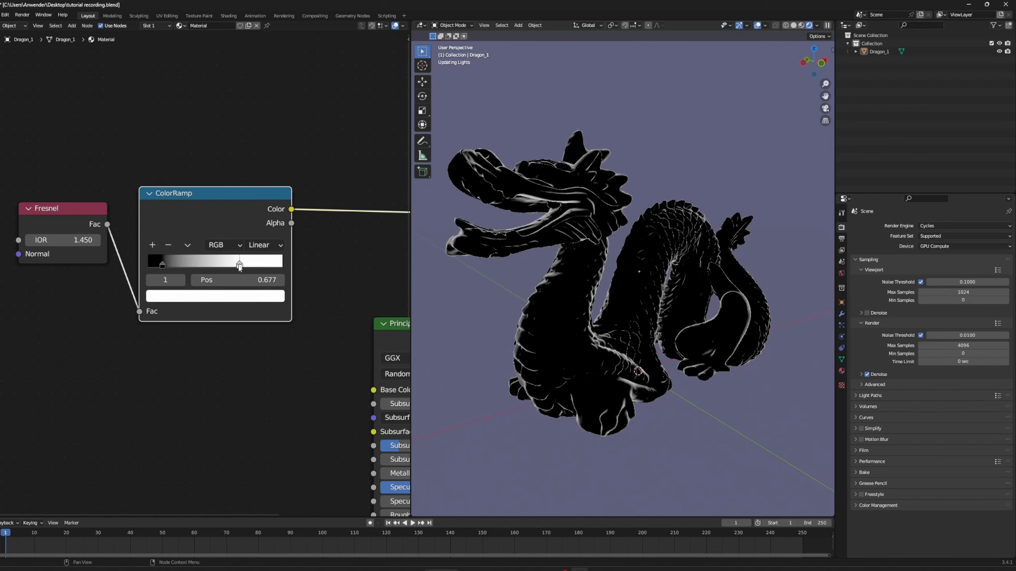
{"action": "left_click_drag", "start_coordinate": [220, 269], "coordinate": [190, 278]}
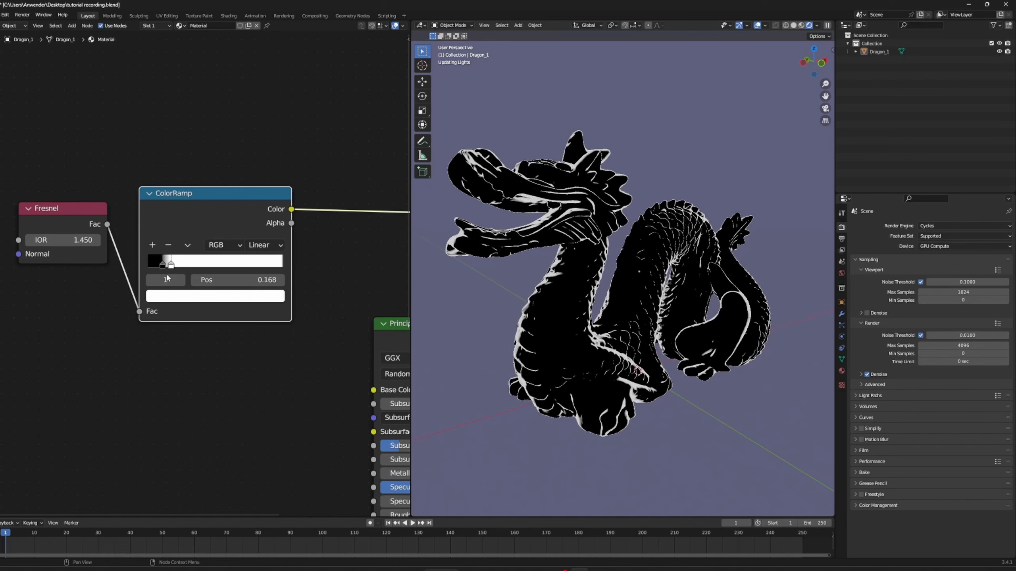
{"action": "left_click_drag", "start_coordinate": [164, 278], "coordinate": [167, 279]}
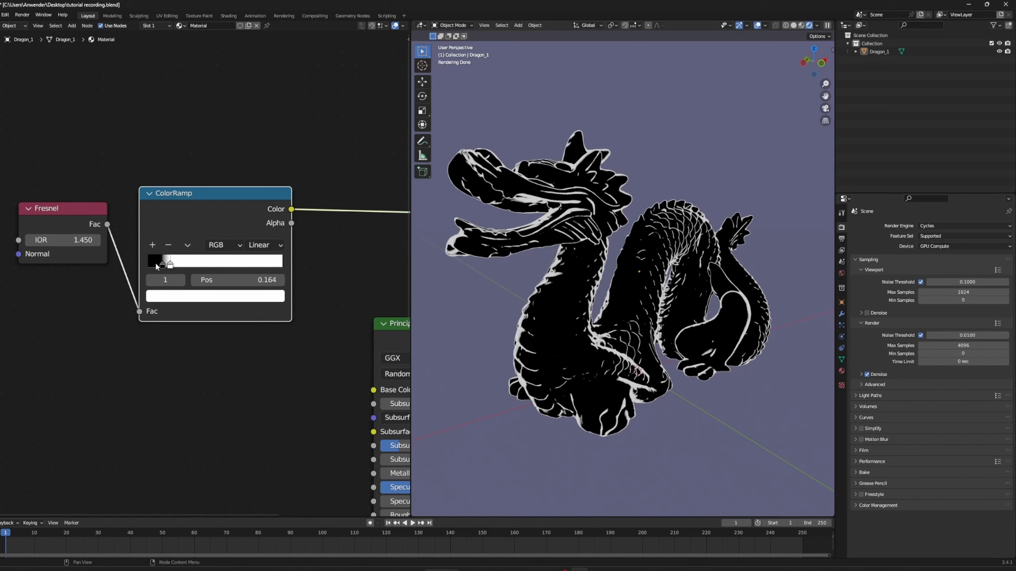
Step: Change the color of the ColorRamp's black stop to full white
{"action": "left_click", "coordinate": [160, 266]}
{"action": "left_click", "coordinate": [174, 296]}
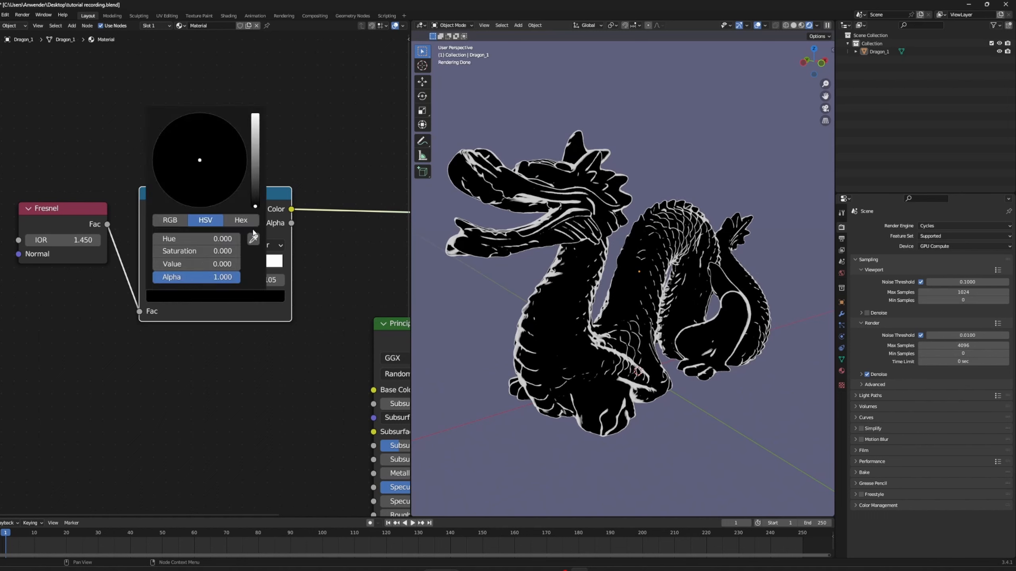
{"action": "left_click_drag", "start_coordinate": [255, 206], "coordinate": [255, 115]}
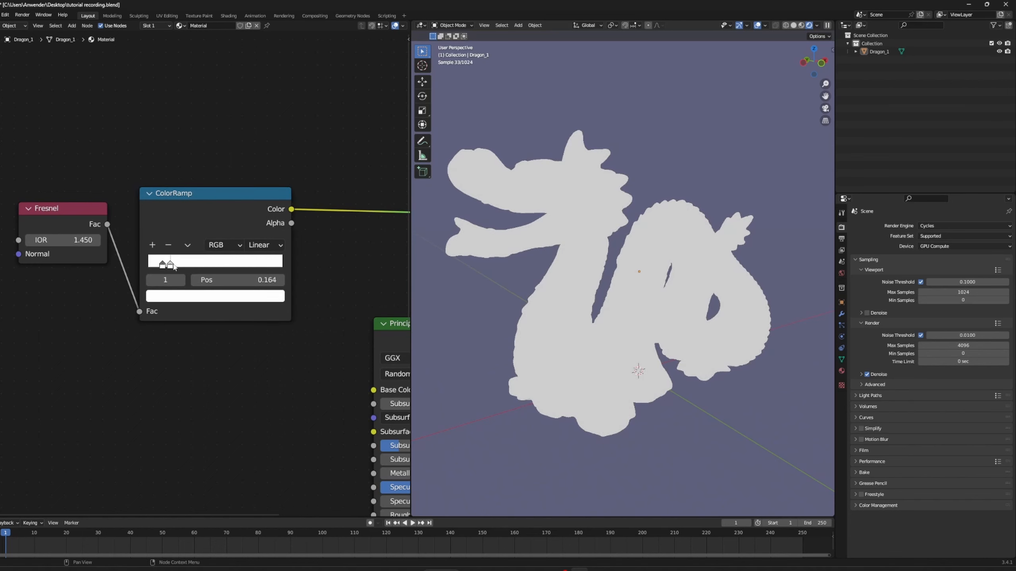
Step: Set the color Value of the ColorRamp stop at position 0.164 to 5
{"action": "left_click", "coordinate": [189, 295]}
{"action": "left_click", "coordinate": [183, 264]}
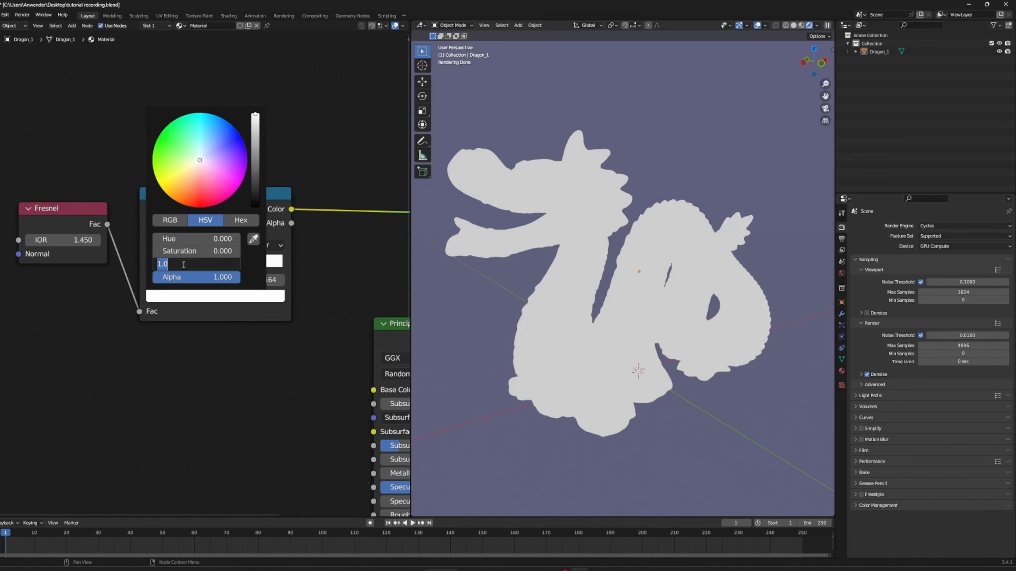
{"action": "type", "text": "5"}
{"action": "key", "text": "Return"}
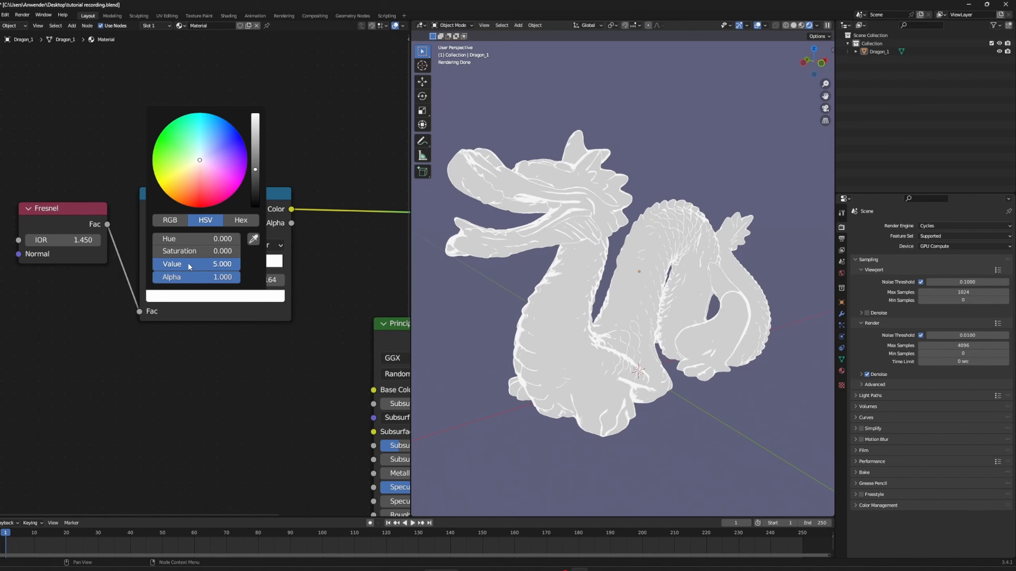
Step: Connect the ColorRamp's Color to the Principled BSDF's Base Color, link its BSDF to the Material Output's Surface, and place the node between them
{"action": "middle_click_drag", "start_coordinate": [265, 391], "coordinate": [210, 394]}
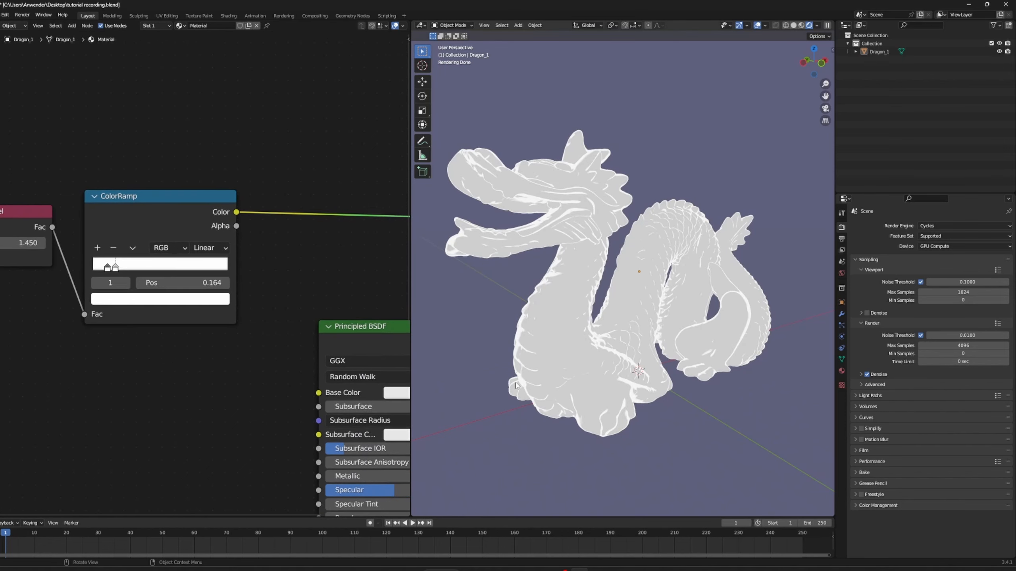
{"action": "middle_click_drag", "start_coordinate": [516, 385], "coordinate": [593, 346]}
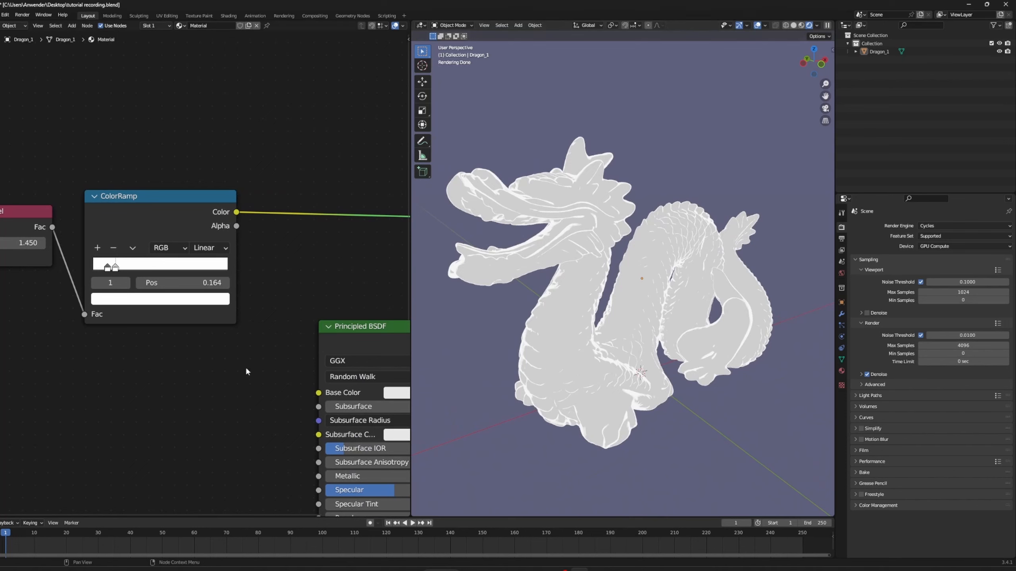
{"action": "scroll", "coordinate": [189, 223], "scroll_direction": "down", "scroll_amount": 2}
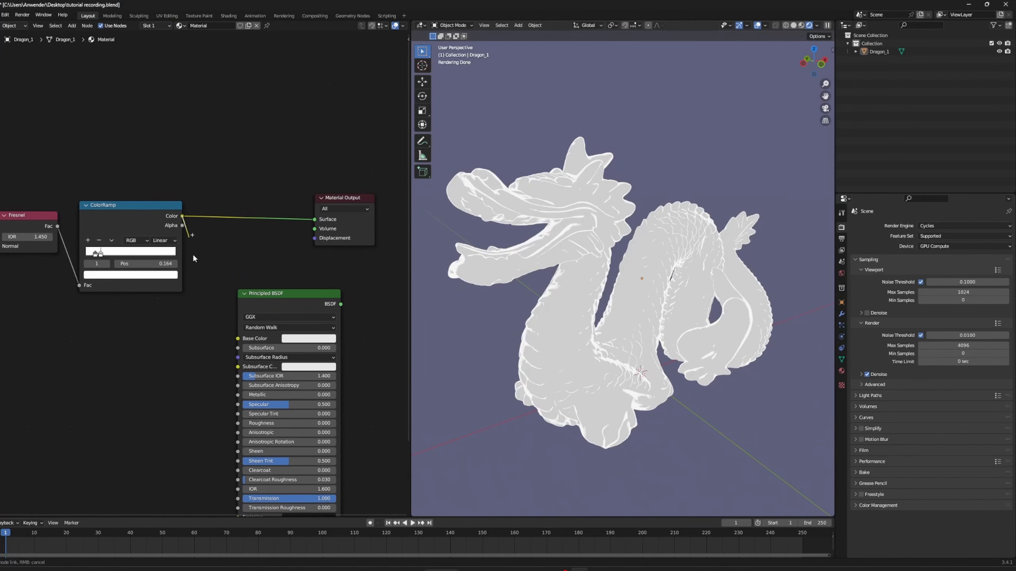
{"action": "left_click_drag", "start_coordinate": [282, 306], "coordinate": [245, 270]}
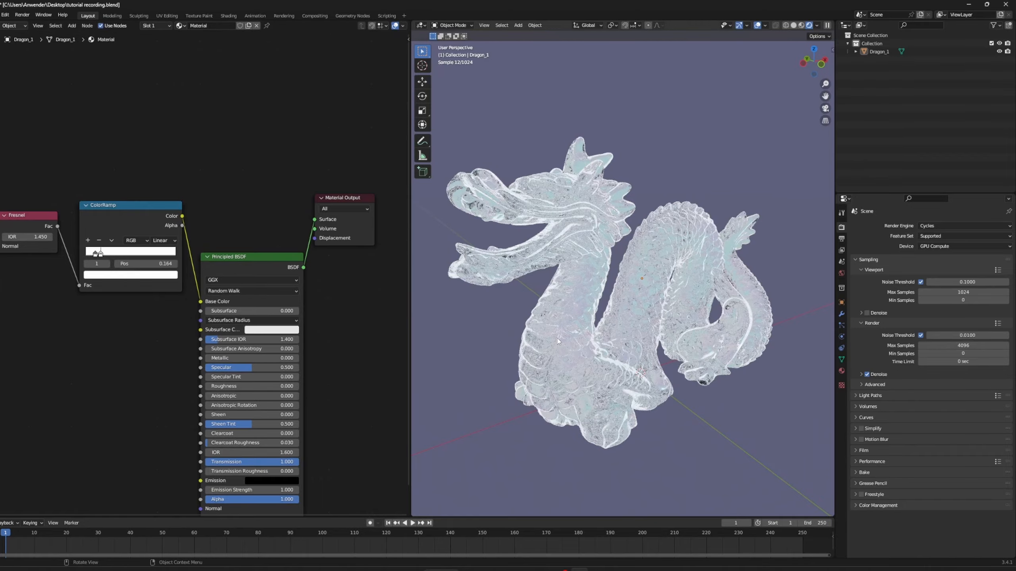
{"action": "mouse_move", "coordinate": [656, 317]}
{"action": "middle_mouse_down"}
{"action": "mouse_move", "coordinate": [648, 318]}
{"action": "mouse_move", "coordinate": [657, 318]}
{"action": "middle_mouse_up"}
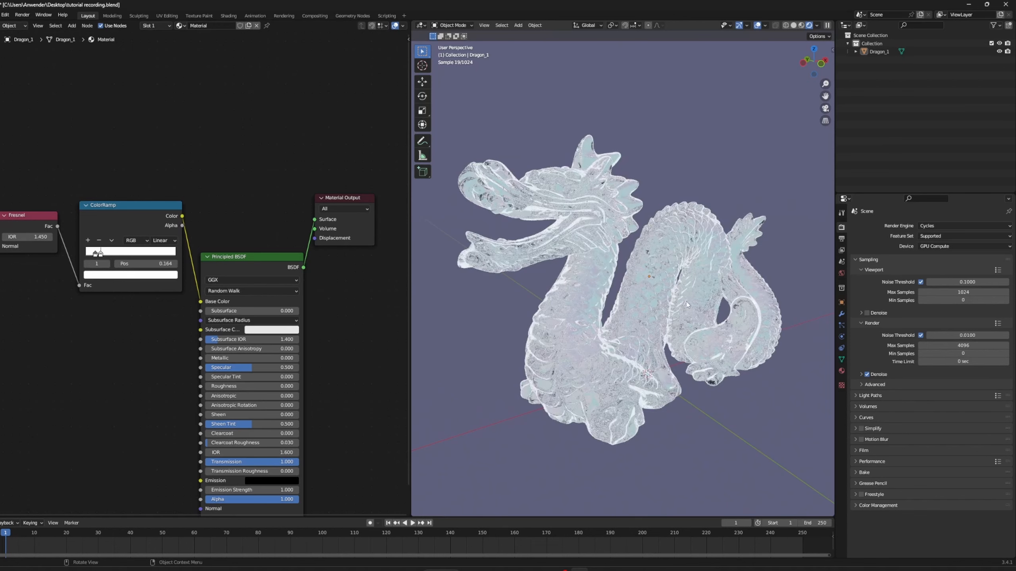
Step: Soften the ColorRamp transition by moving the bright white stop to position 0.345
{"action": "scroll", "coordinate": [180, 354], "scroll_direction": "up", "scroll_amount": 3}
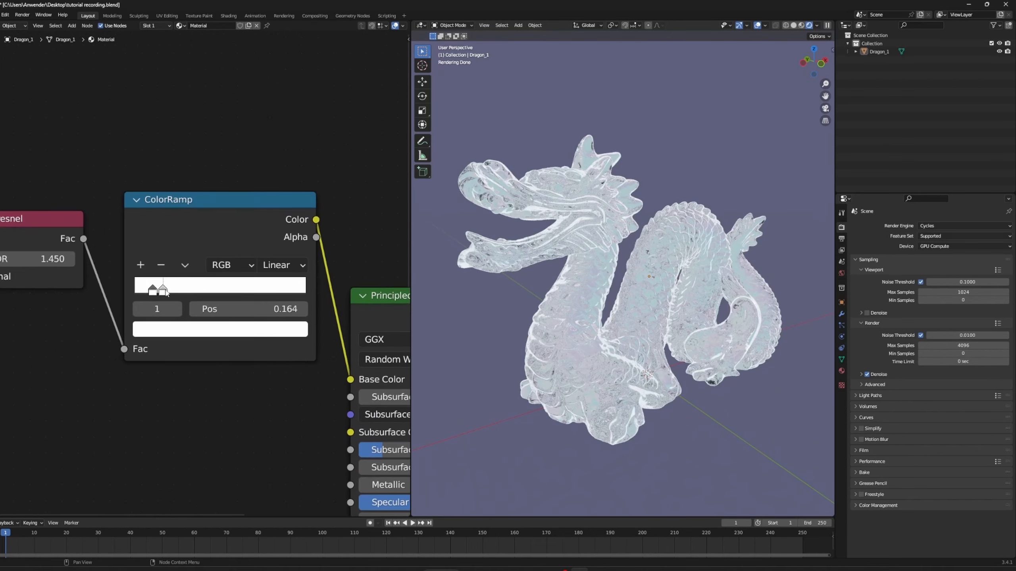
{"action": "left_click_drag", "start_coordinate": [166, 293], "coordinate": [196, 293]}
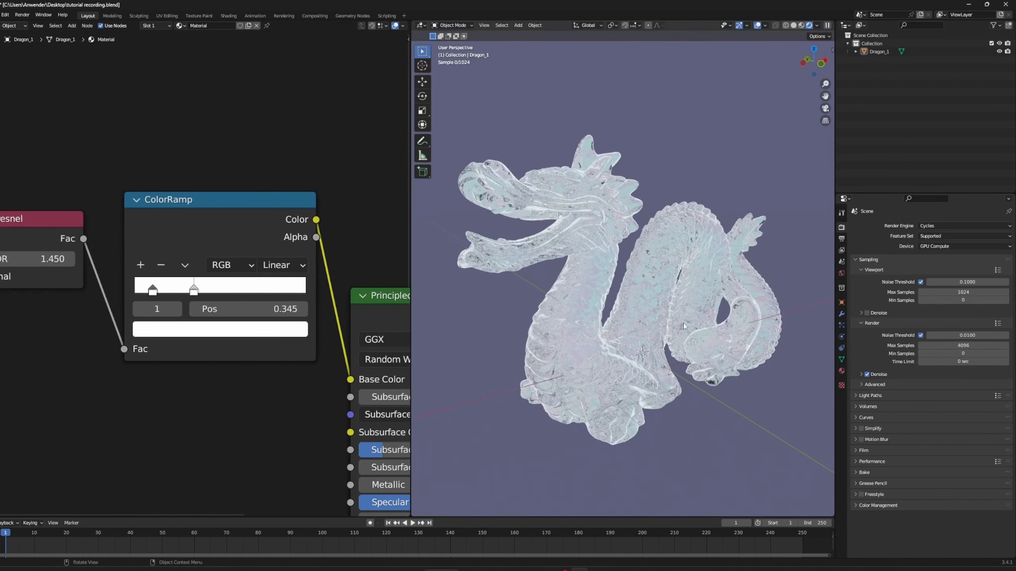
{"action": "middle_click_drag", "start_coordinate": [684, 326], "coordinate": [621, 300]}
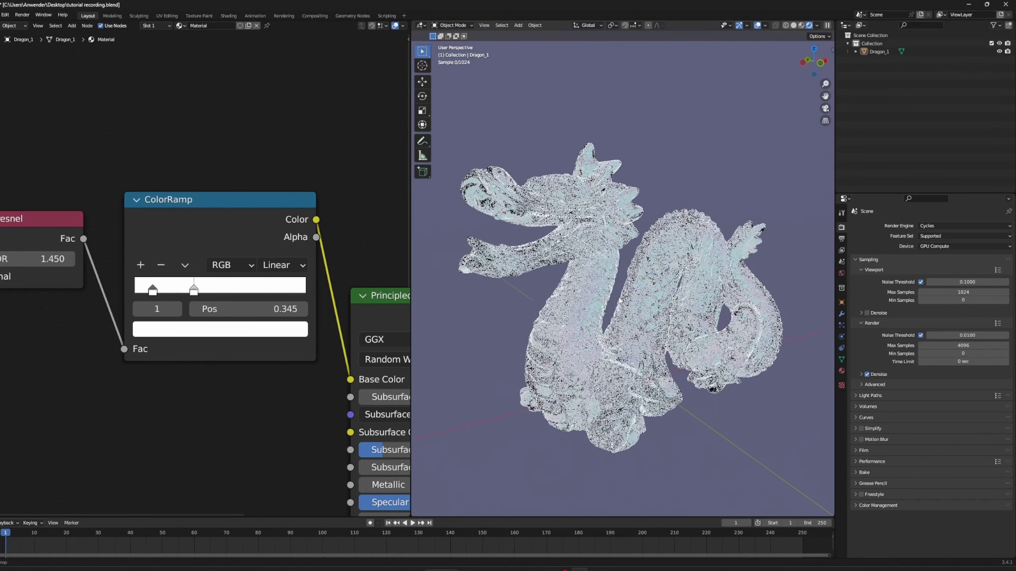
Step: Add a floor plane and a camera facing the dragon, plus an empty named CameraTarget for the camera to track
{"action": "scroll", "coordinate": [620, 300], "scroll_direction": "down", "scroll_amount": 3}
{"action": "key", "text": "shift+a"}
{"action": "left_click", "coordinate": [594, 508]}
{"action": "left_click", "coordinate": [603, 331]}
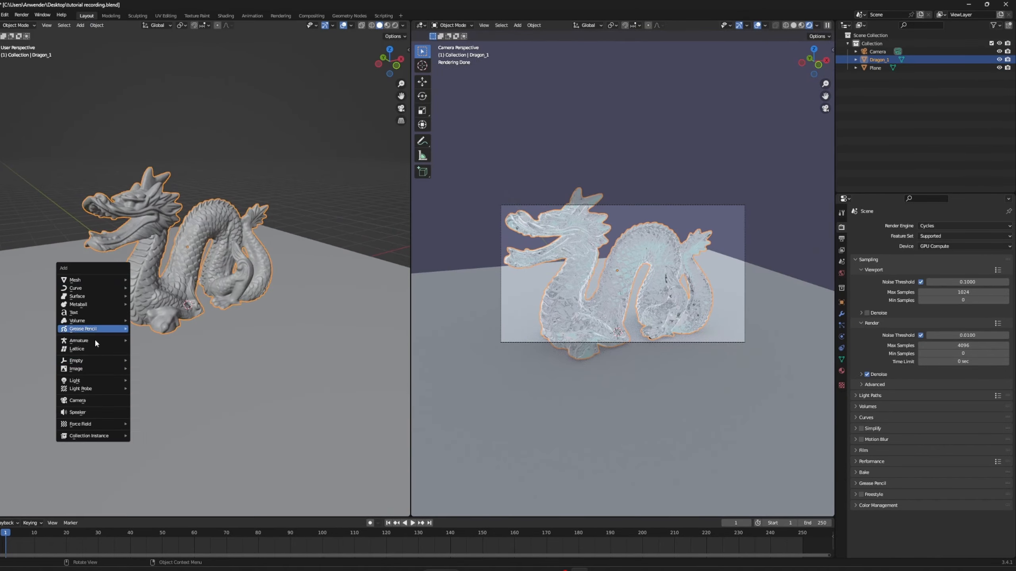
{"action": "left_click", "coordinate": [94, 338]}
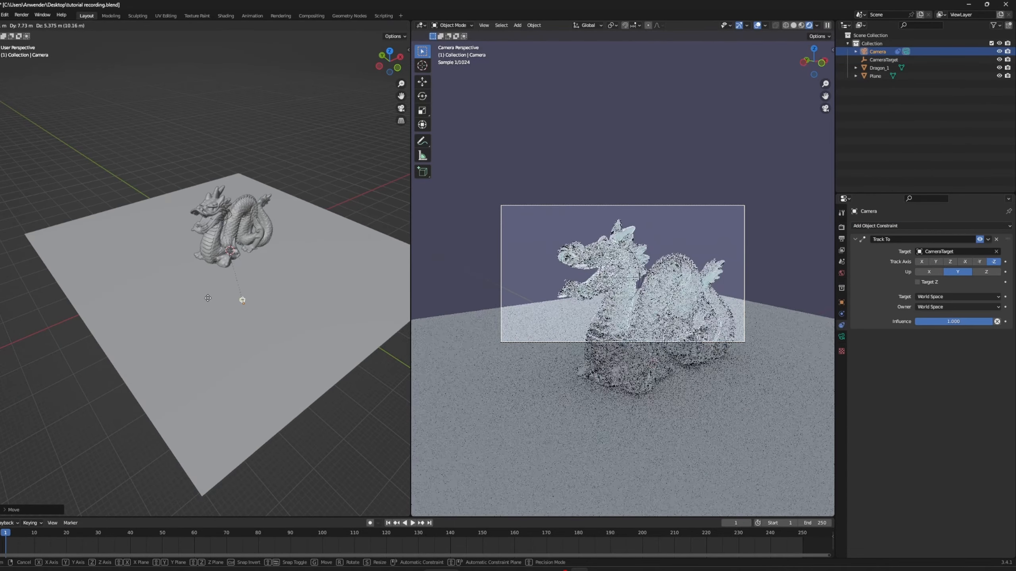
Step: Reposition the camera target vertically to frame the dragon, and render the image
{"action": "key", "text": "g"}
{"action": "key", "text": "z"}
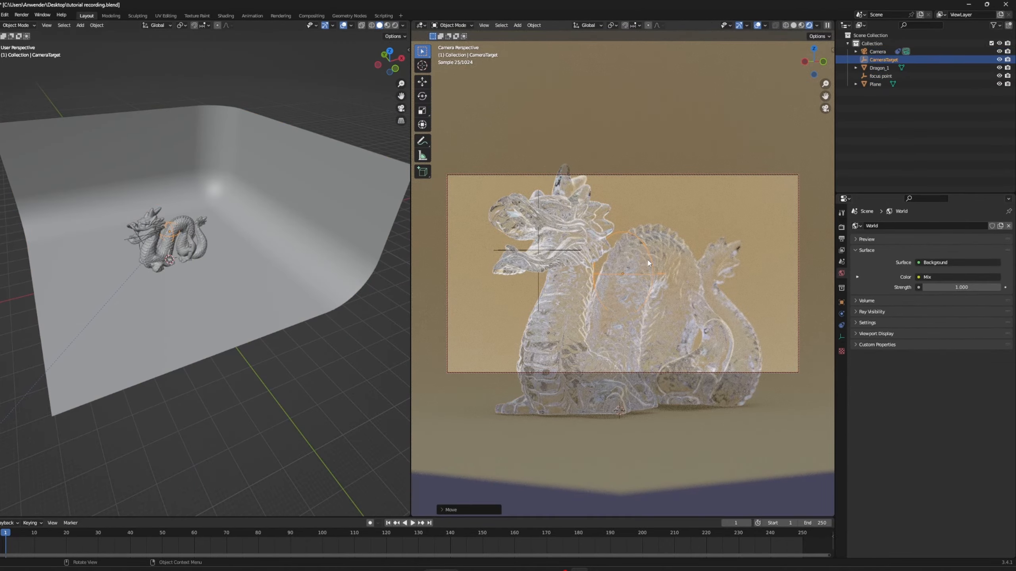
{"action": "key", "text": "F12"}
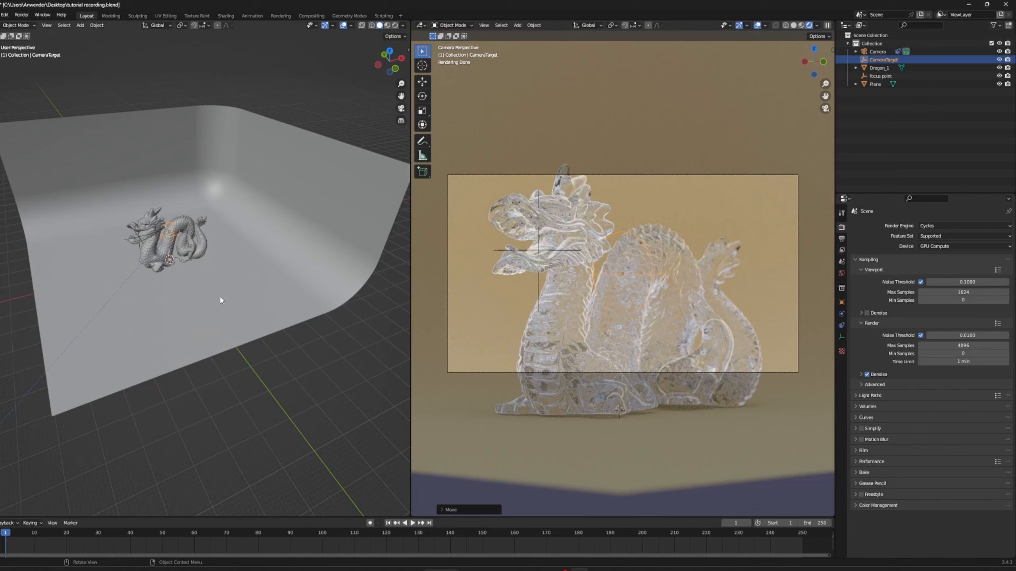
Step: Switch the solid-shaded viewport to the Shader Editor and show the World's nodes
{"action": "middle_click_drag", "start_coordinate": [220, 298], "coordinate": [252, 292]}
{"action": "left_click", "coordinate": [2, 26]}
{"action": "left_click", "coordinate": [11, 106]}
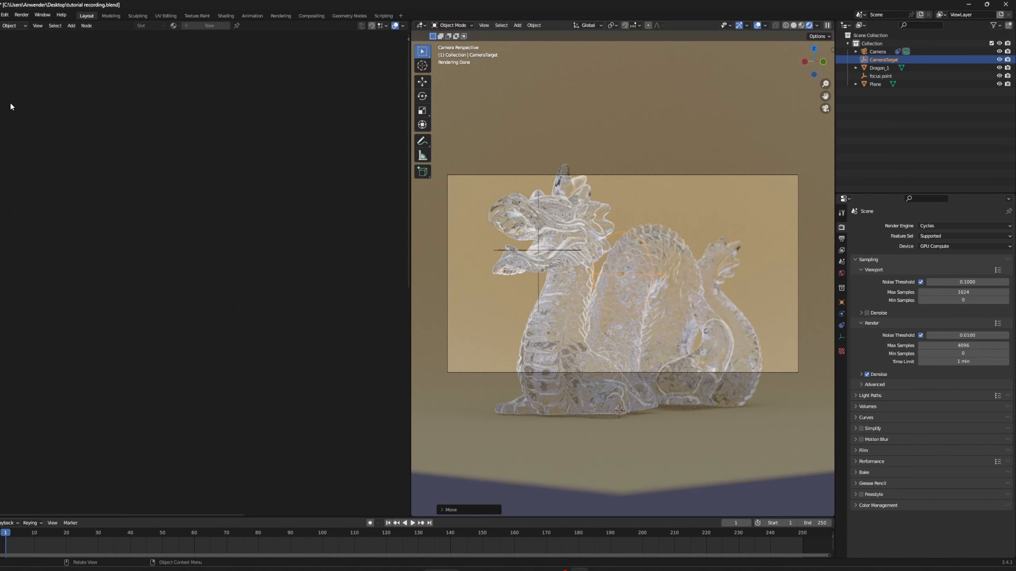
{"action": "left_click", "coordinate": [16, 44]}
{"action": "scroll", "coordinate": [18, 51], "scroll_direction": "down", "scroll_amount": 2}
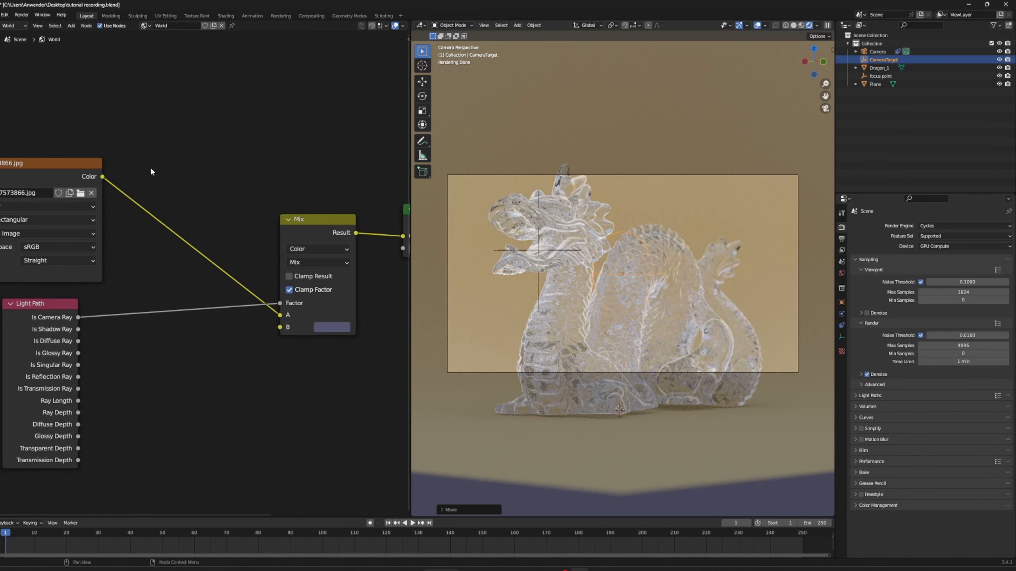
Step: Insert a Hue Saturation Value node between the environment texture's Color and the Mix node's A input
{"action": "key", "text": "F3"}
{"action": "type", "text": "hue sa"}
{"action": "key", "text": "Return"}
{"action": "left_click", "coordinate": [157, 164]}
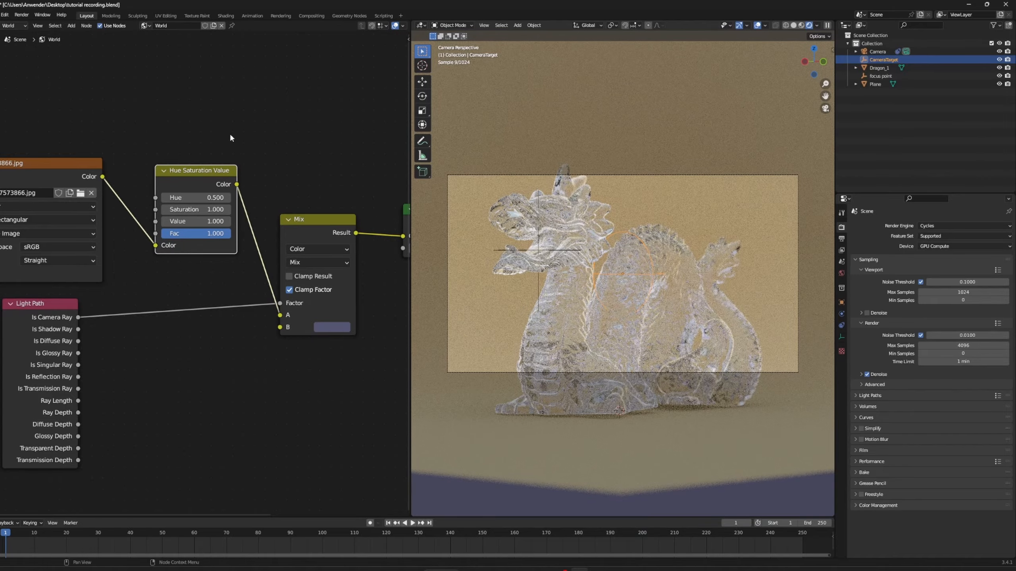
Step: Set the Hue Saturation Value node's Saturation to 3 and its Value to 2
{"action": "scroll", "coordinate": [196, 172], "scroll_direction": "up", "scroll_amount": 2}
{"action": "left_click_drag", "start_coordinate": [169, 198], "coordinate": [208, 199]}
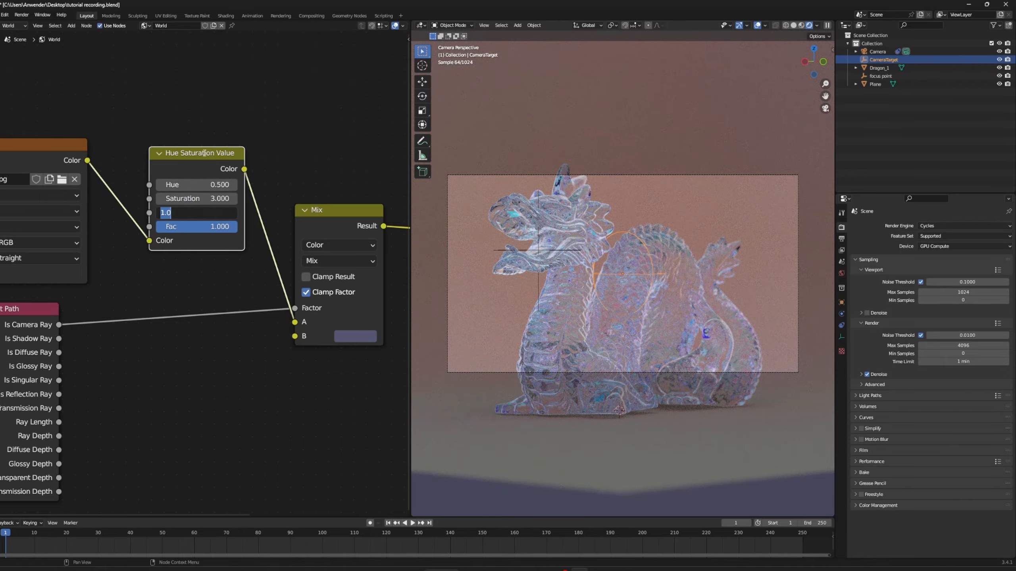
{"action": "type", "text": "2"}
{"action": "key", "text": "Return"}
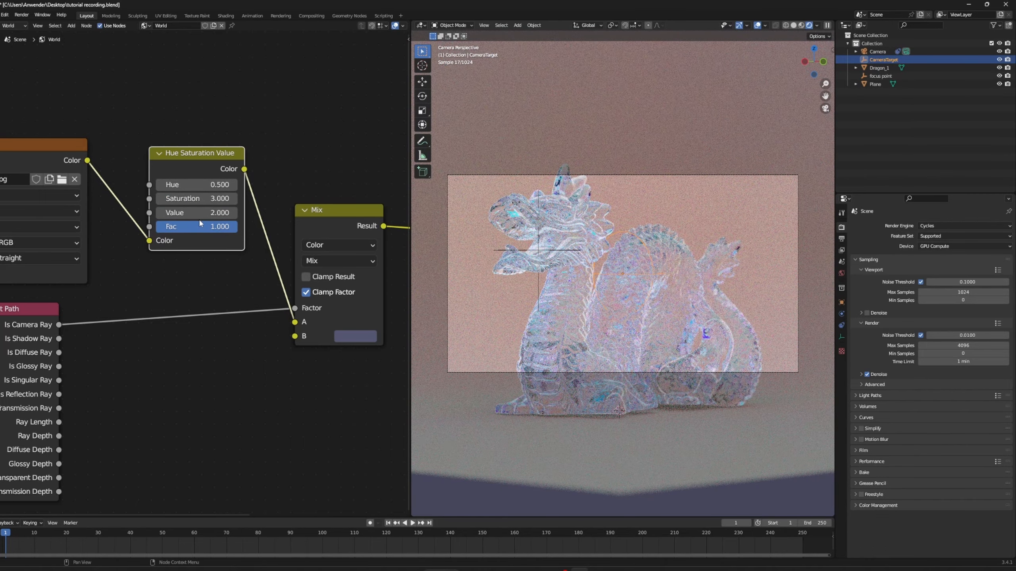
Step: Show the dragon's material nodes and set the Principled BSDF's IOR to 1.500
{"action": "left_click", "coordinate": [12, 35]}
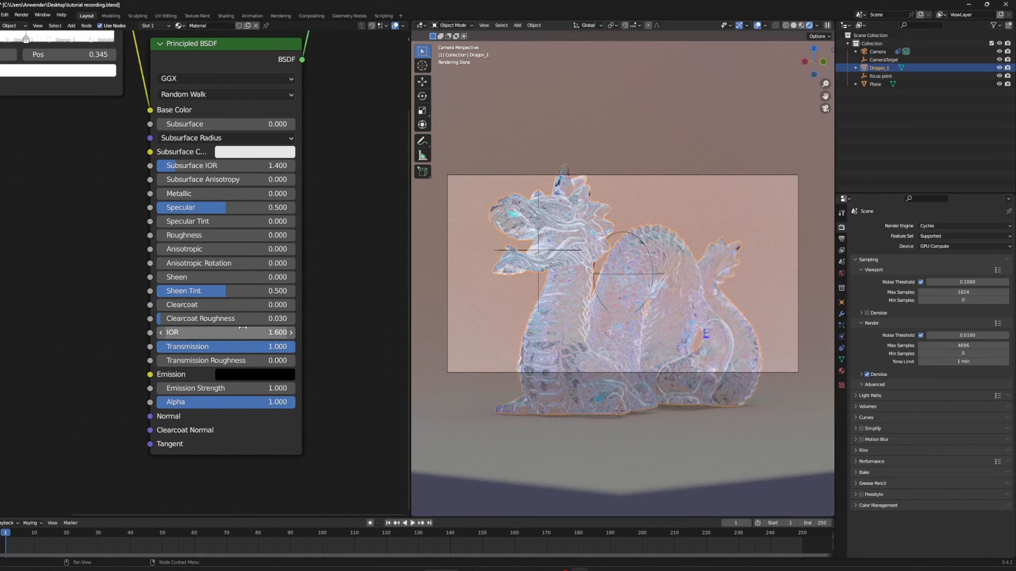
{"action": "mouse_move", "coordinate": [243, 328]}
{"action": "left_mouse_down"}
{"action": "mouse_move", "coordinate": [226, 328]}
{"action": "mouse_move", "coordinate": [239, 328]}
{"action": "left_mouse_up"}
{"action": "scroll", "coordinate": [62, 178], "scroll_direction": "down", "scroll_amount": 2}
{"action": "middle_click_drag", "start_coordinate": [62, 178], "coordinate": [118, 234]}
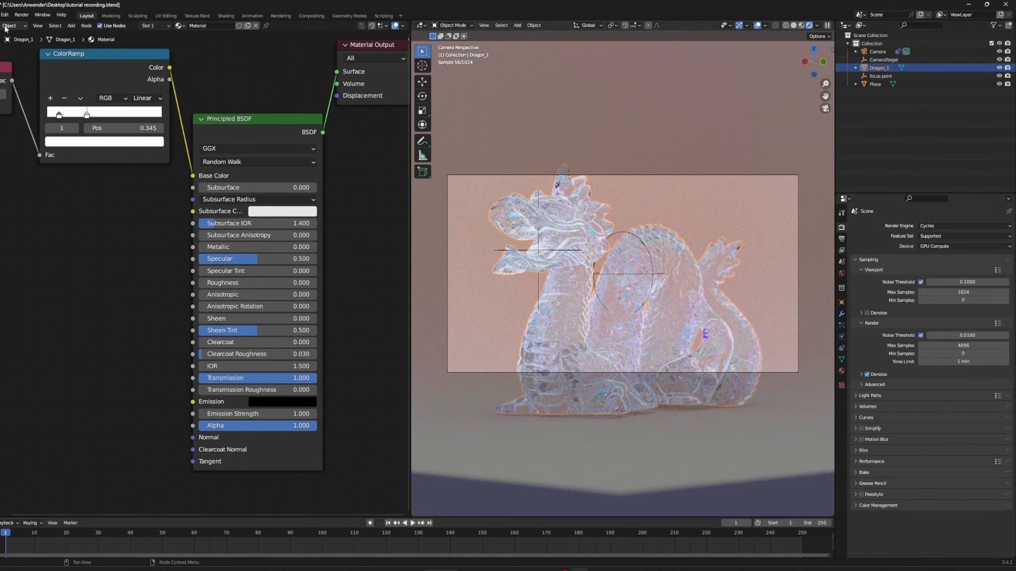
Step: Return to the World's nodes and set the Hue of the Hue Saturation Value node to 0.990
{"action": "left_click", "coordinate": [14, 26]}
{"action": "left_click", "coordinate": [15, 44]}
{"action": "middle_click_drag", "start_coordinate": [128, 143], "coordinate": [188, 288]}
{"action": "scroll", "coordinate": [188, 280], "scroll_direction": "up", "scroll_amount": 3}
{"action": "left_click_drag", "start_coordinate": [169, 178], "coordinate": [245, 178]}
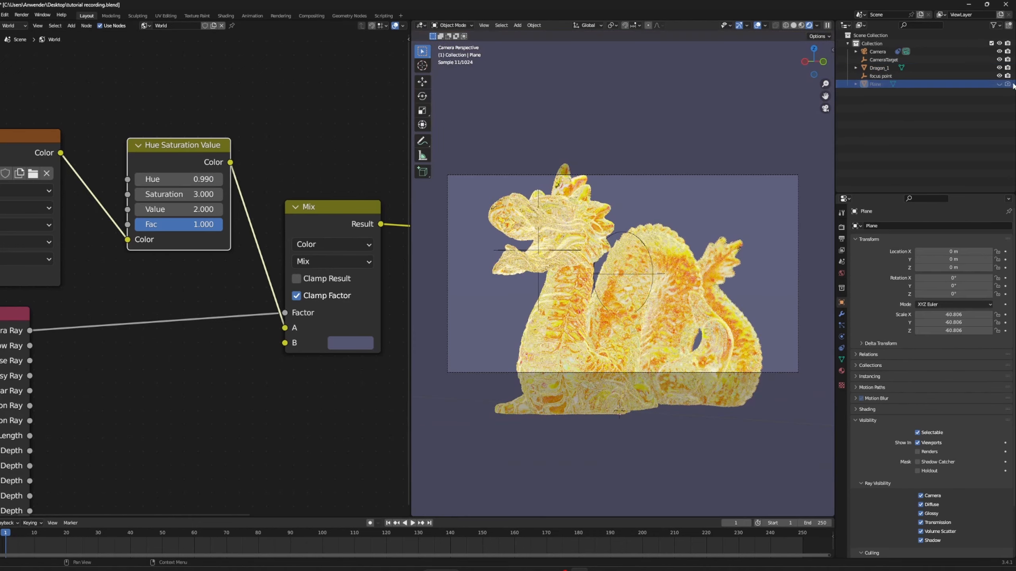